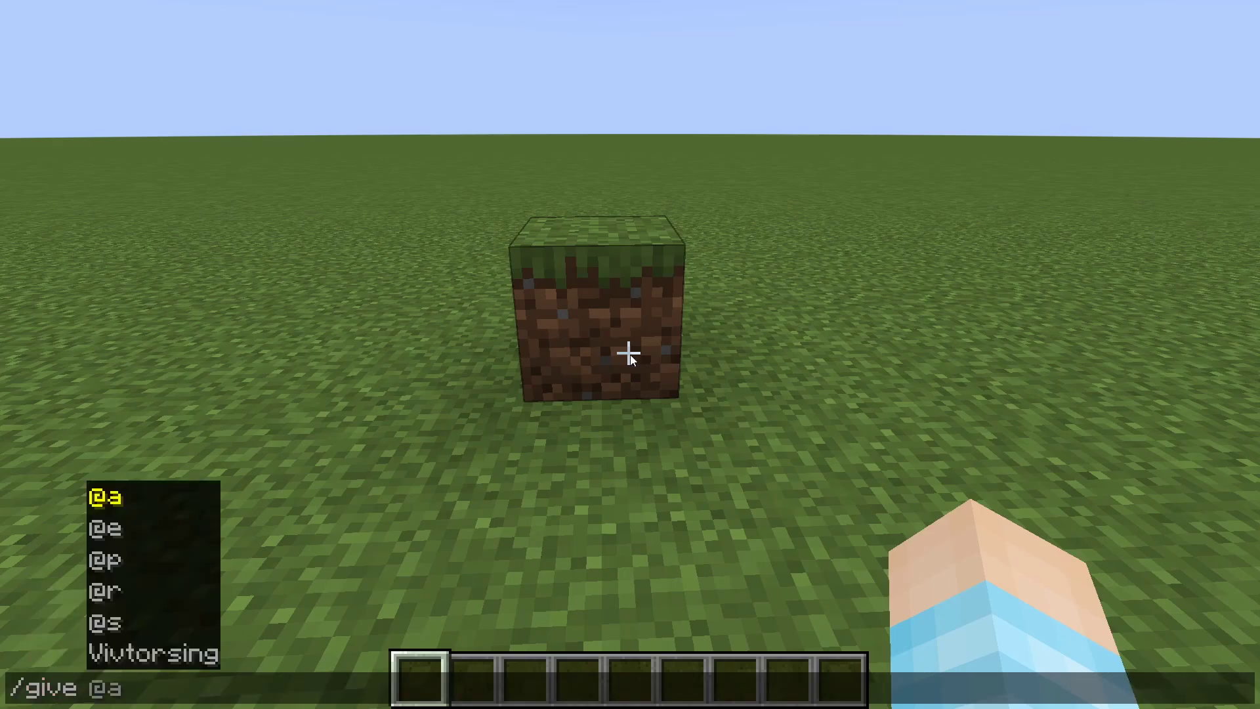
Give the player a minecraft:command_block and place it on the grass in place of the raised grass block
type("Vivtorsing minecraft:command_block")
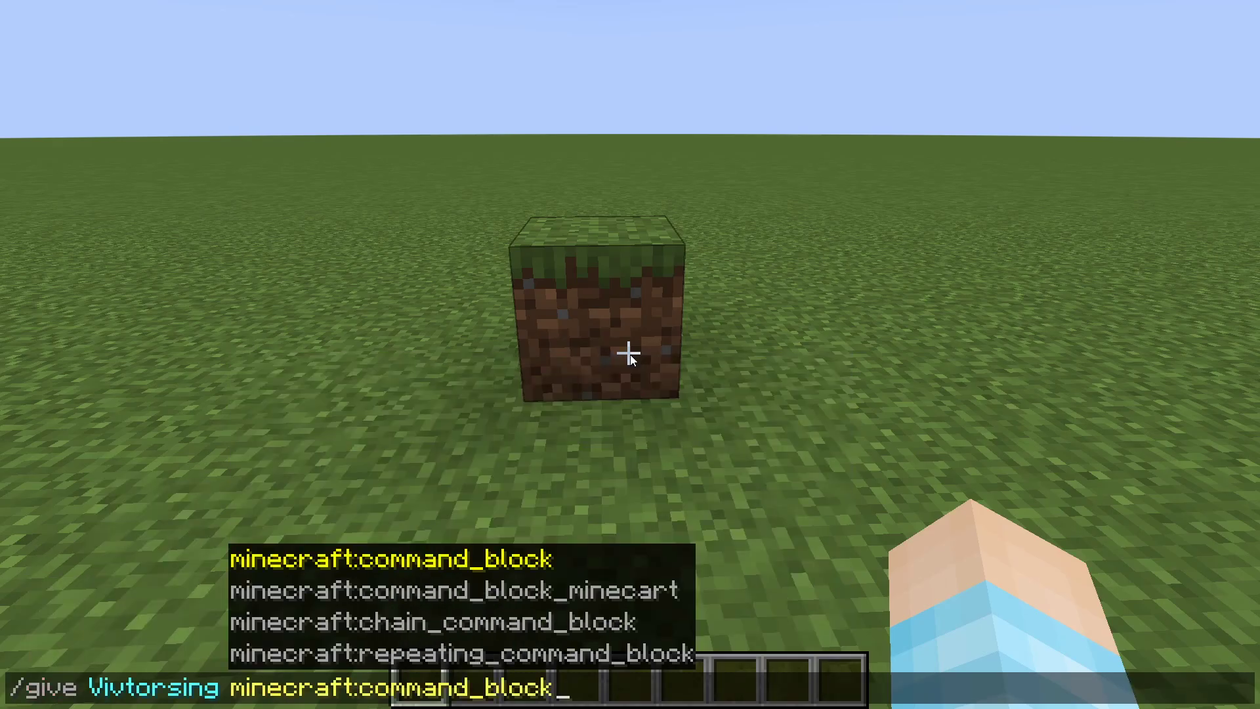
key("Return")
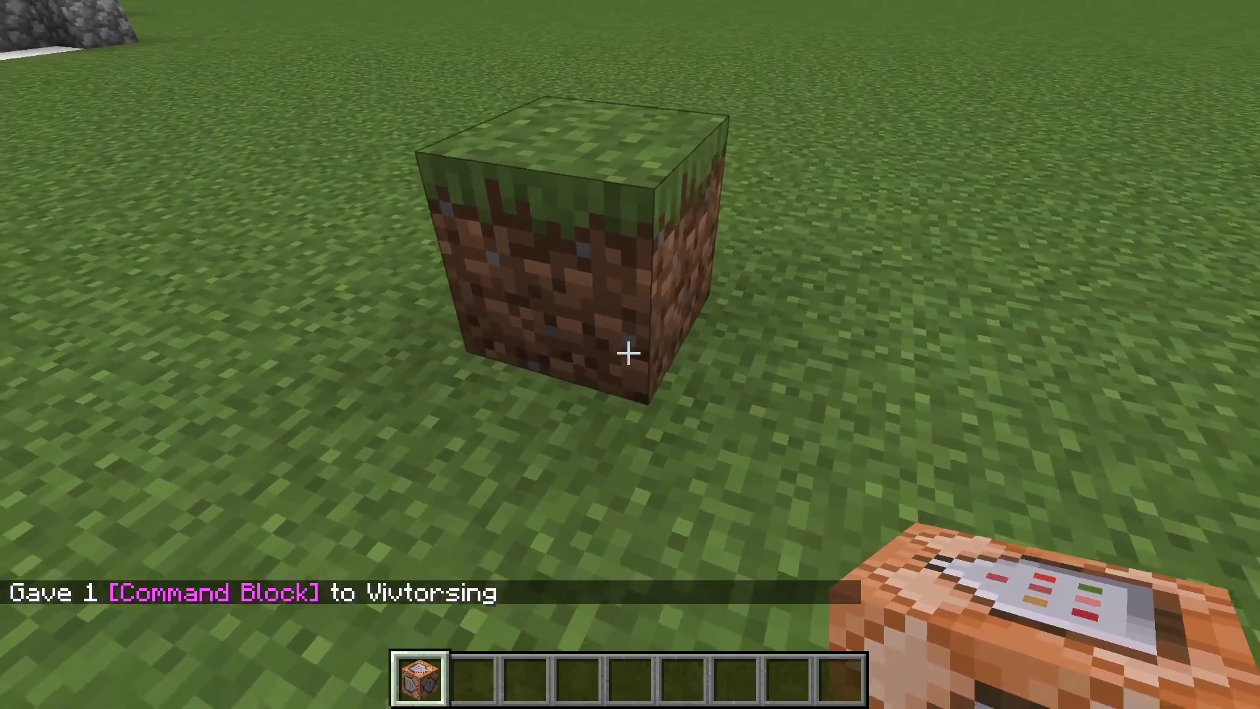
left_click(629, 354)
right_click(629, 353)
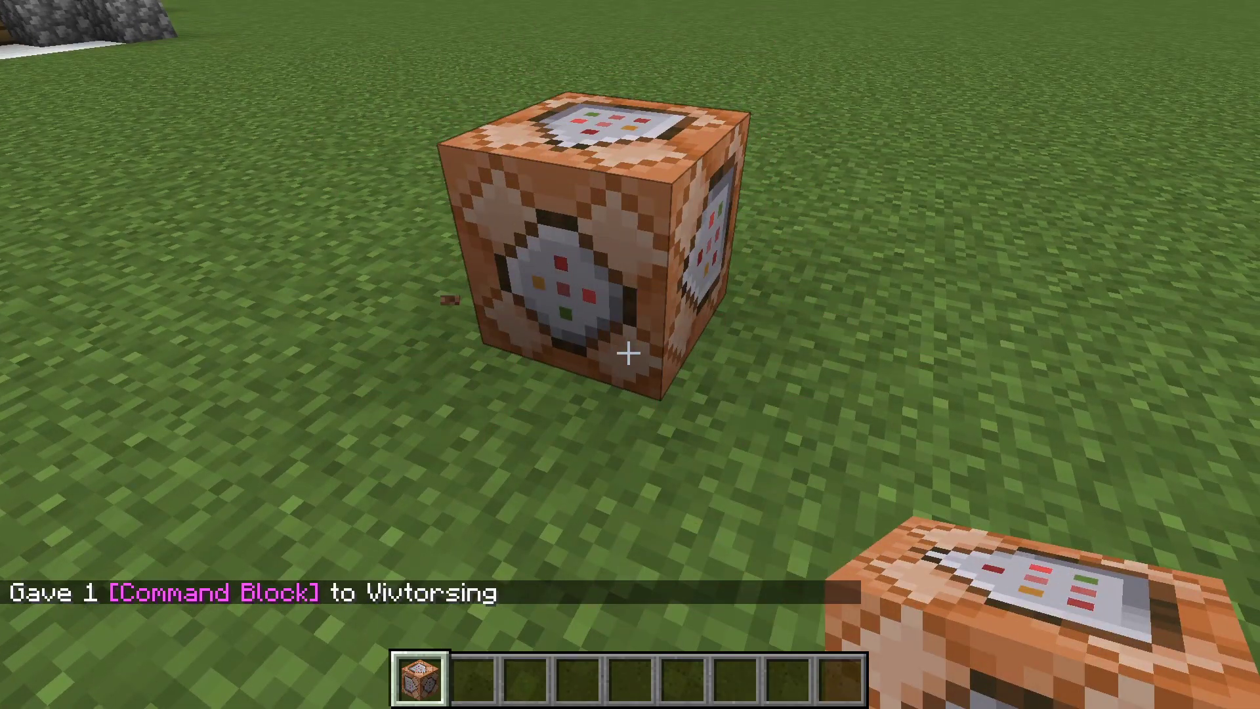
key("w")
key("space")
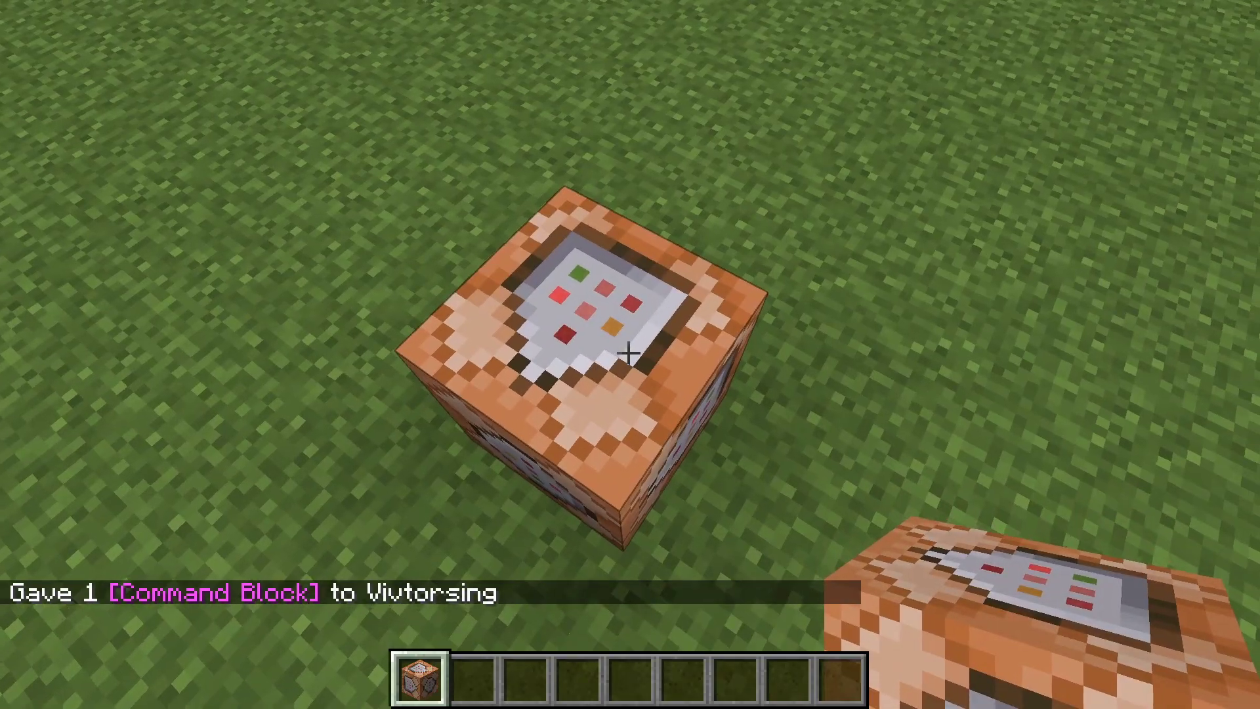
scroll(629, 353, "down", 1)
key("a")
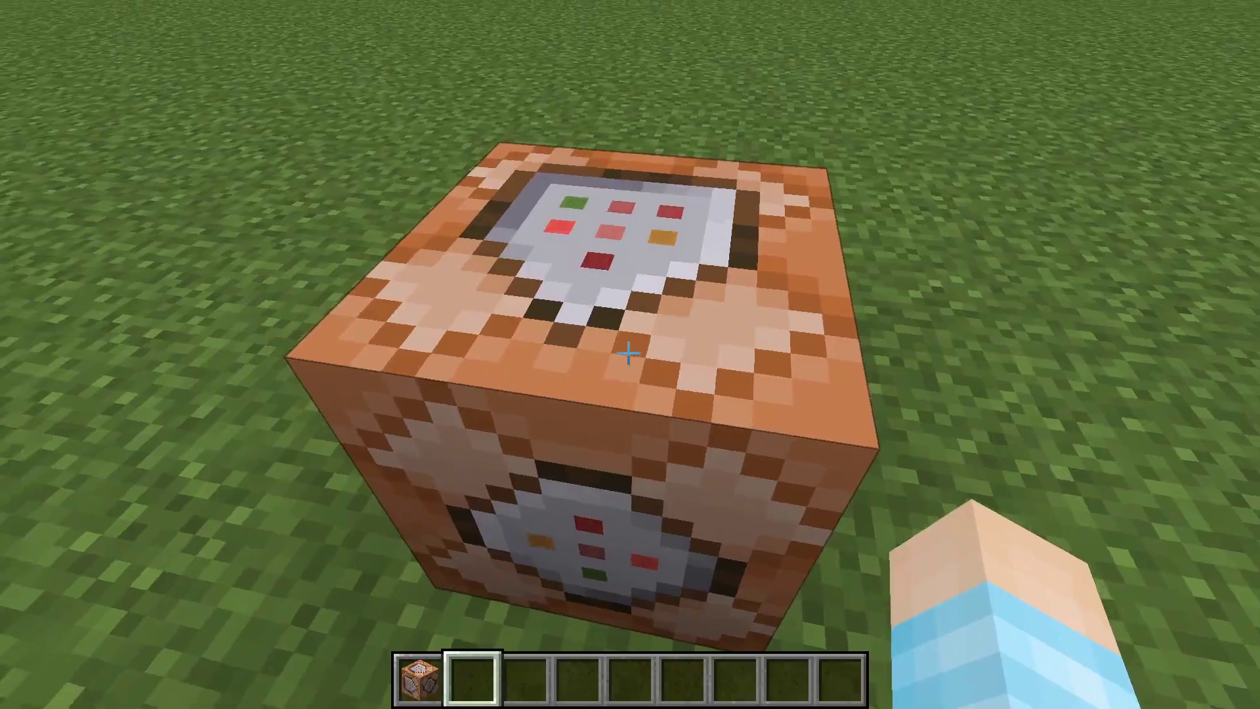
right_click(629, 353)
key("Escape")
key("slash")
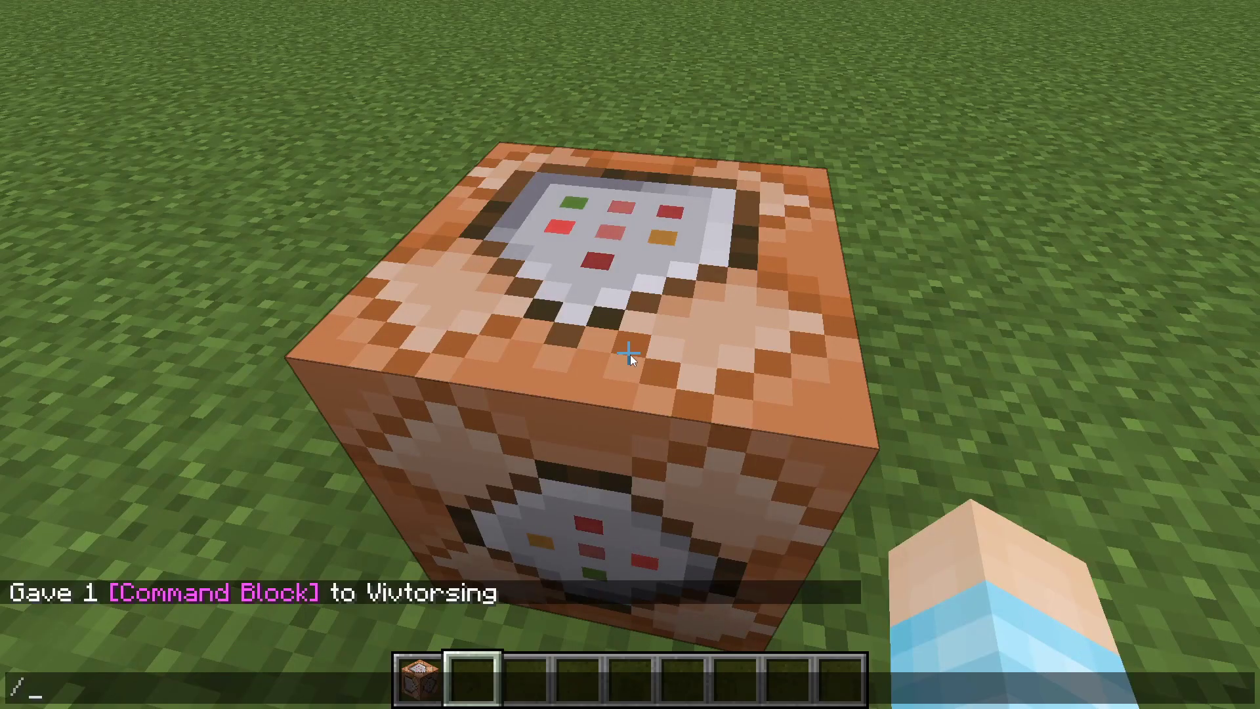
type("t")
key("Down")
key("Down")
key("Down")
key("Down")
key("Down")
key("Down")
key("Down")
key("Down")
key("Down")
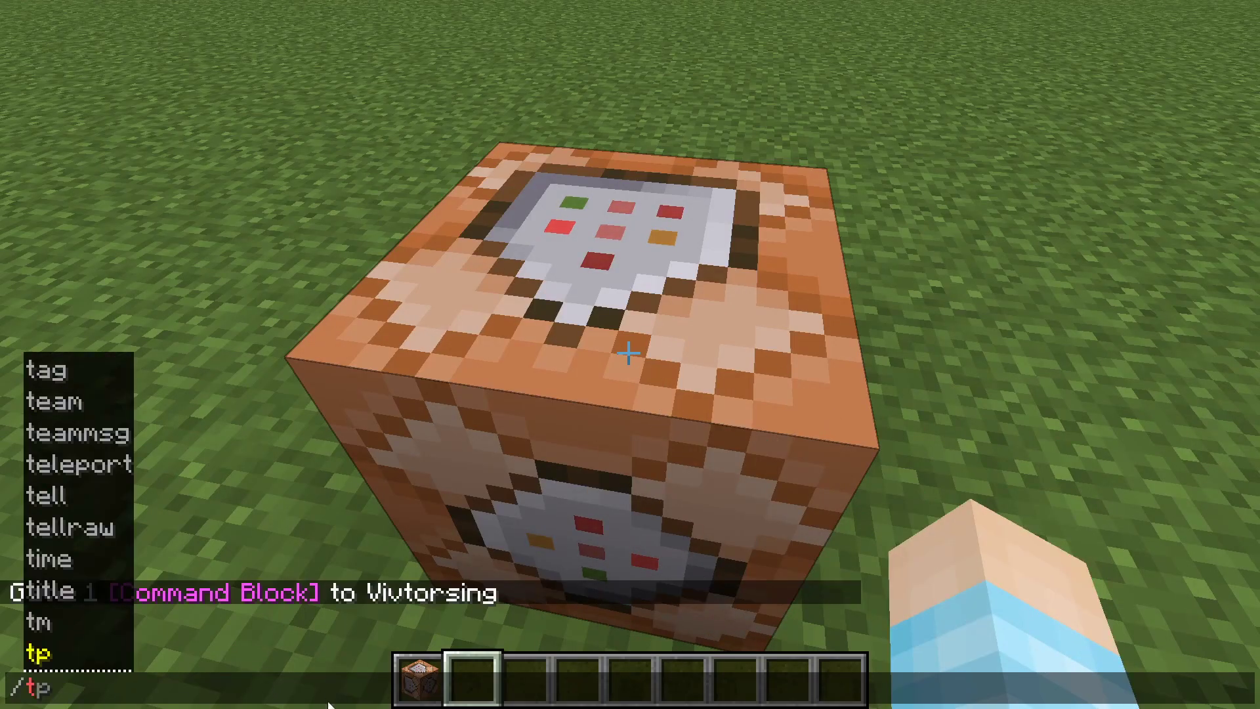
key("Escape")
key("Escape")
Open the command block's console command and enter "title @p title" to target the nearest player
right_click(629, 354)
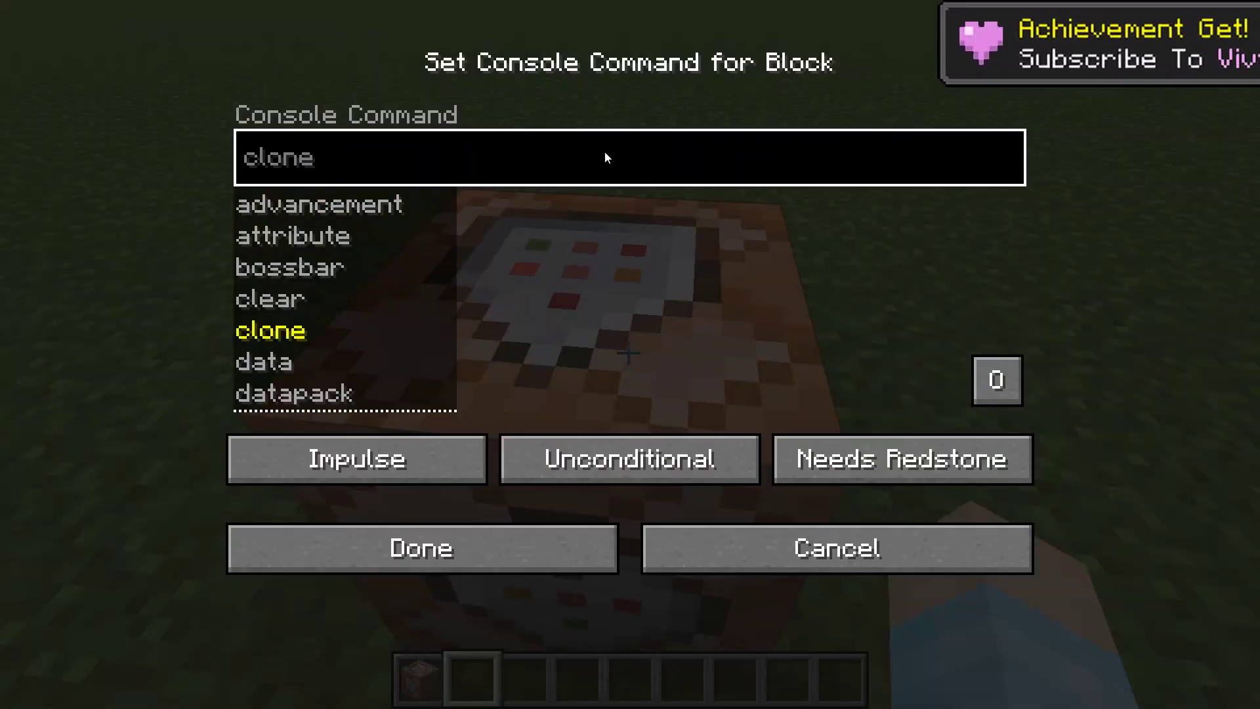
type("title ")
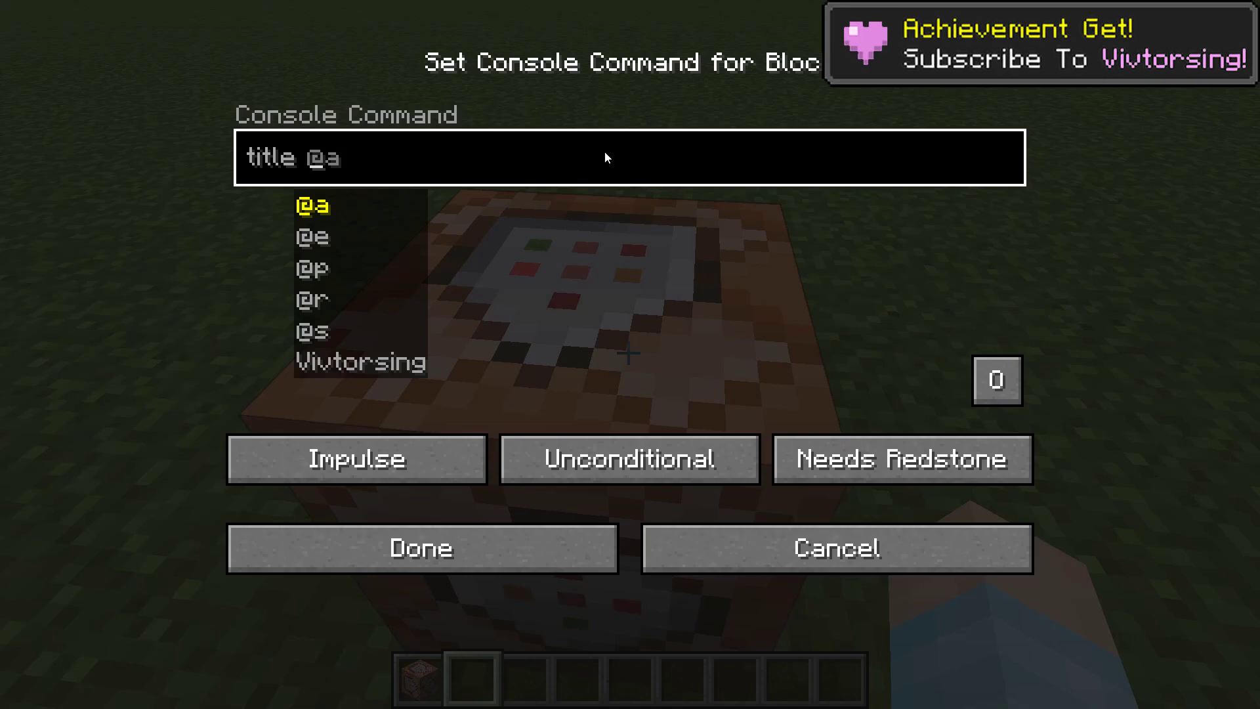
type("@a")
key("BackSpace")
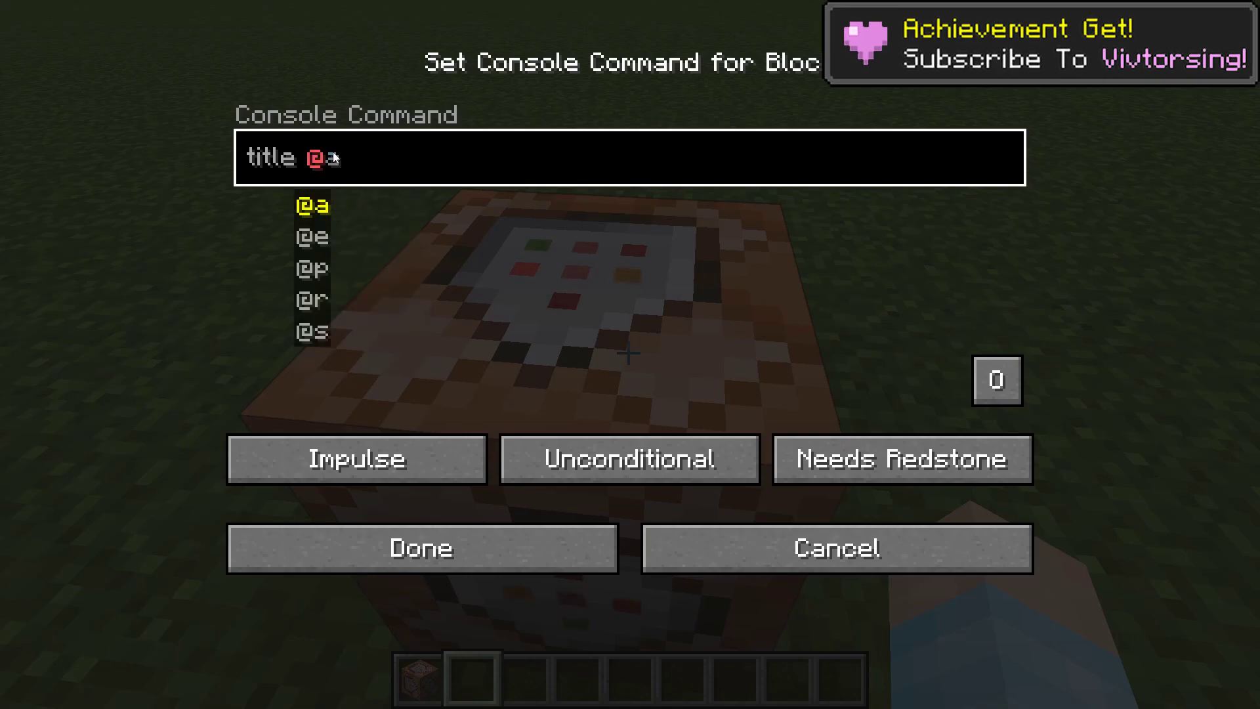
left_click(314, 269)
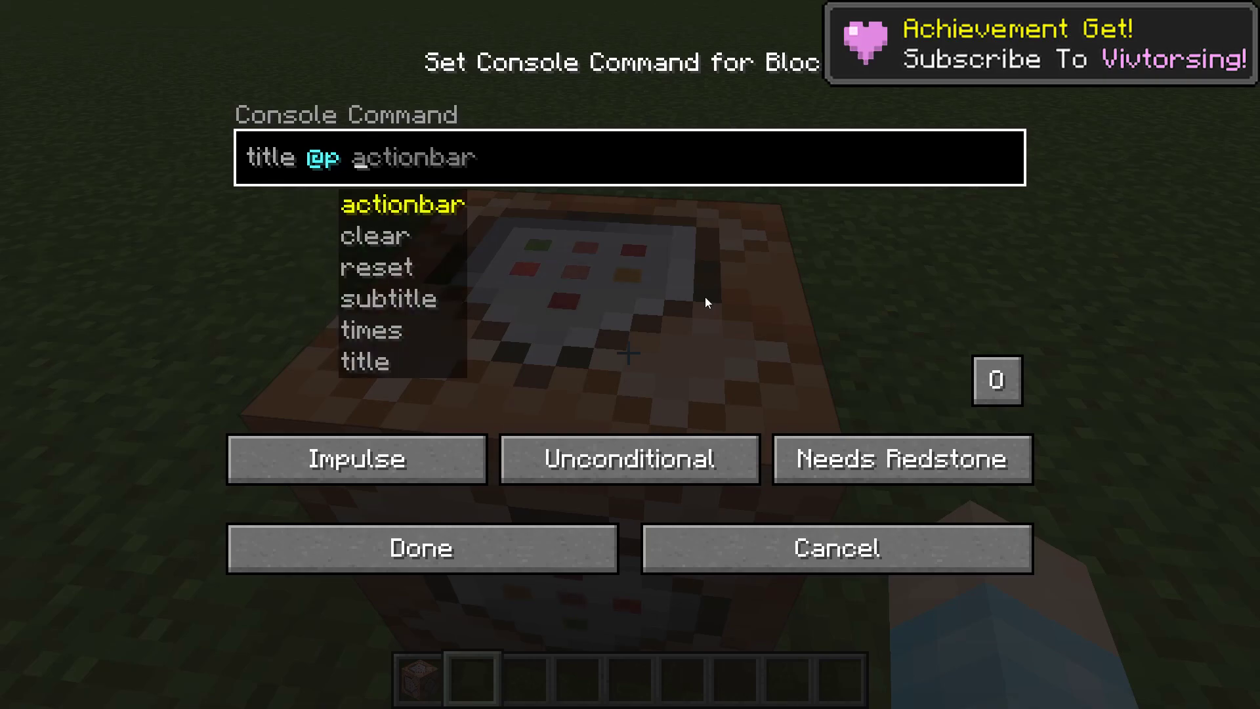
type("ti")
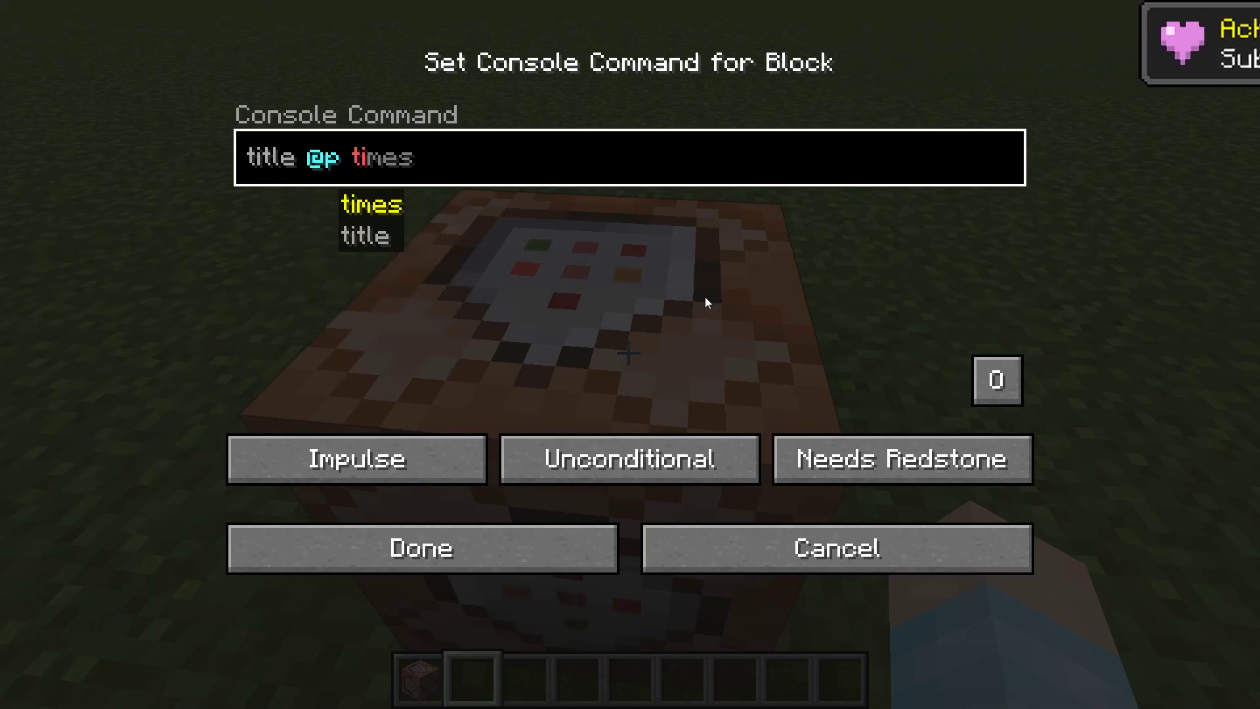
type("tle ")
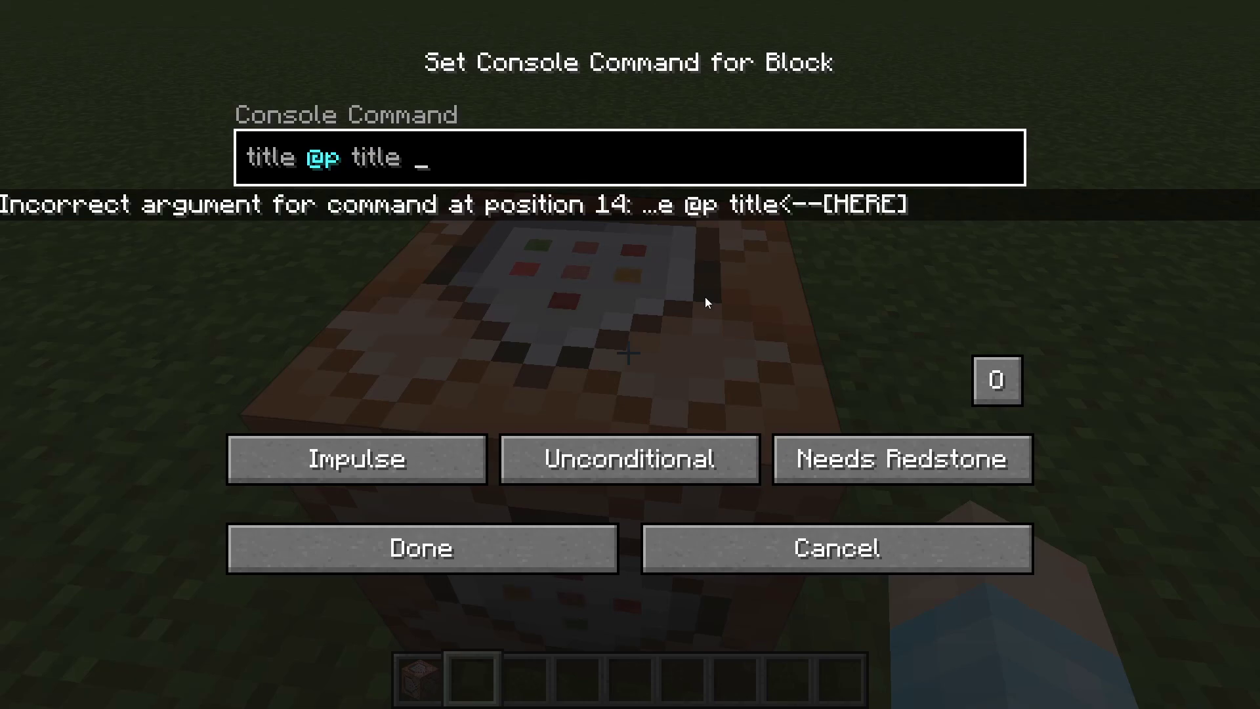
type("[]")
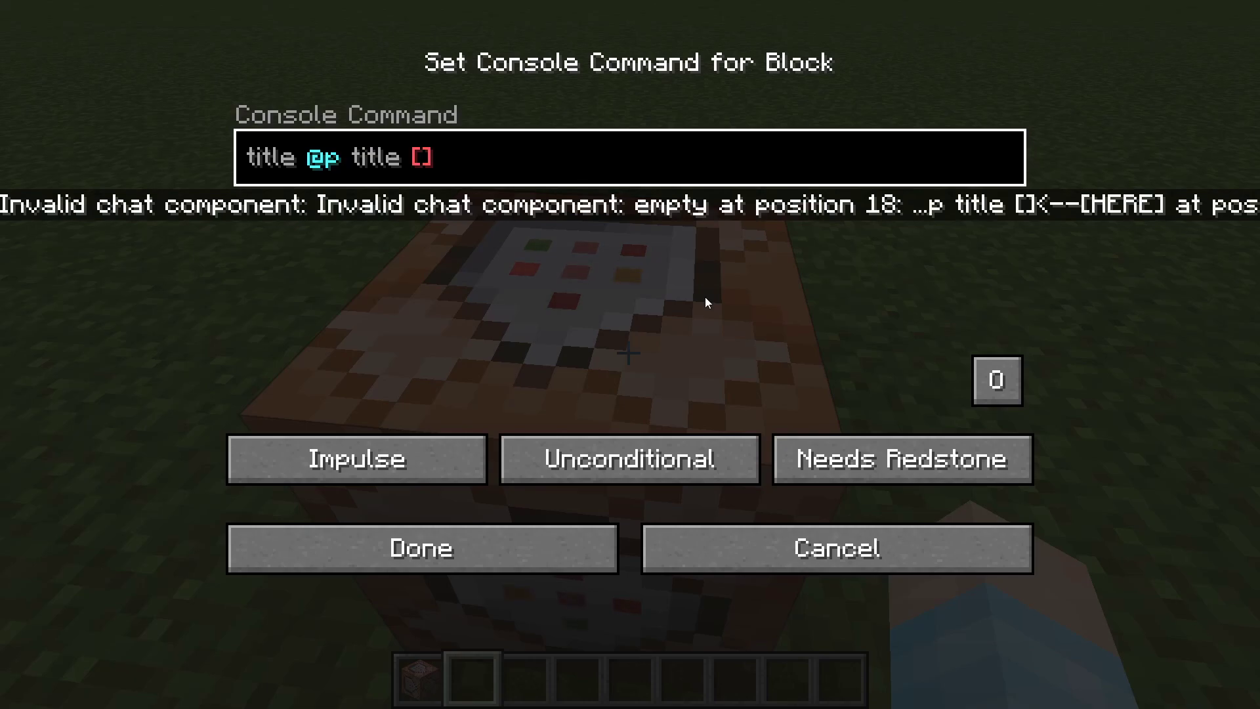
Append the JSON array ["",{"text"}] to the title command as the start of its text component
key("Left")
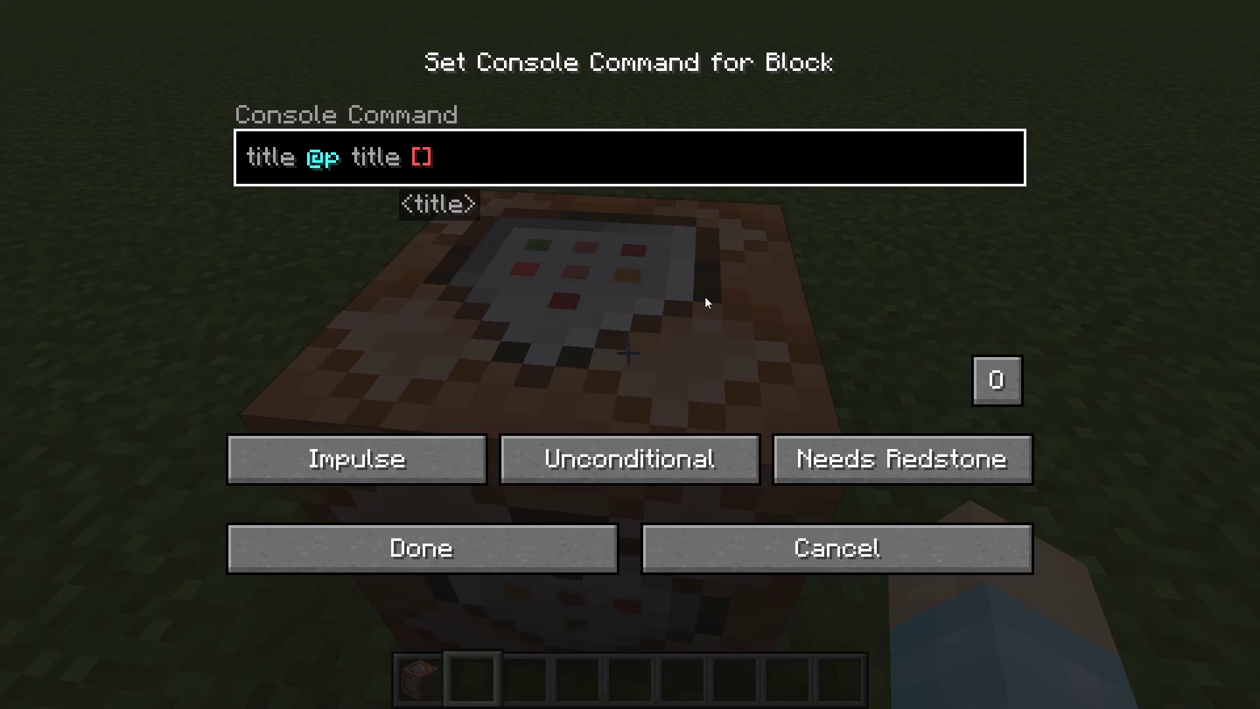
type("\"\"")
type(",{")
type("\"text\"")
key("Left")
type("text")
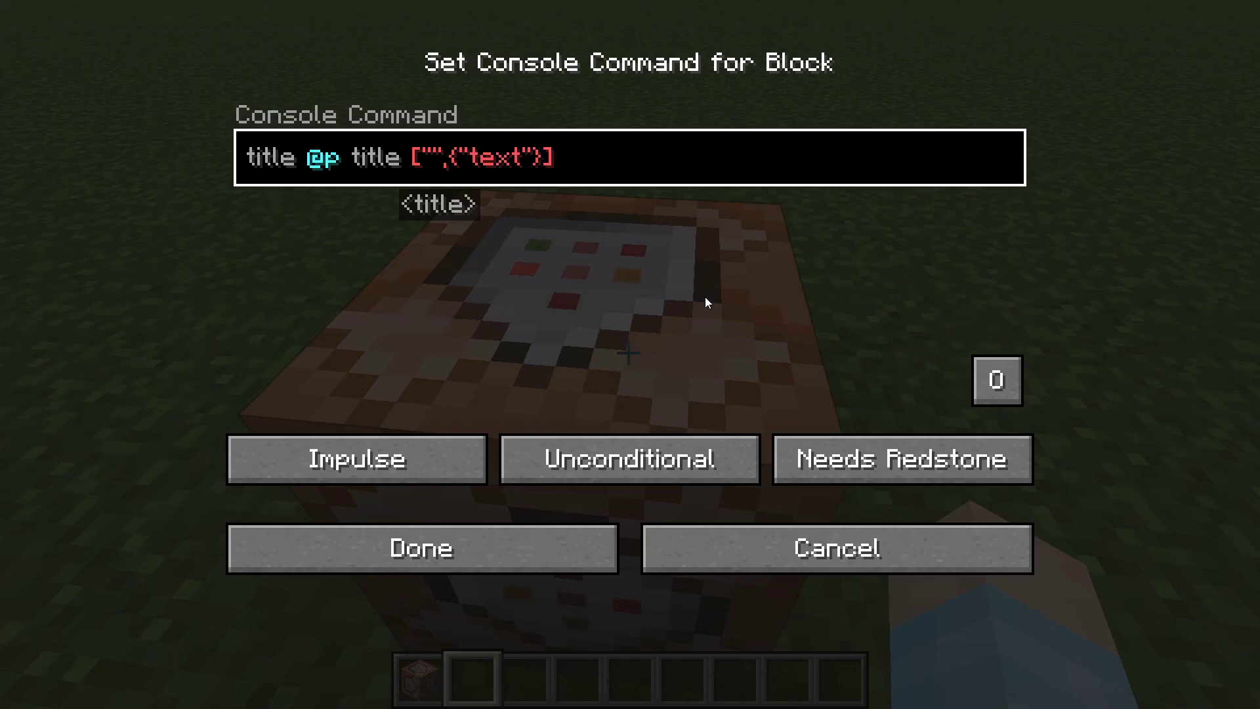
Give the "text" key the value "Hello there!" and save the title command in the block
key("Right")
type(":\"\"")
key("Left")
type("he")
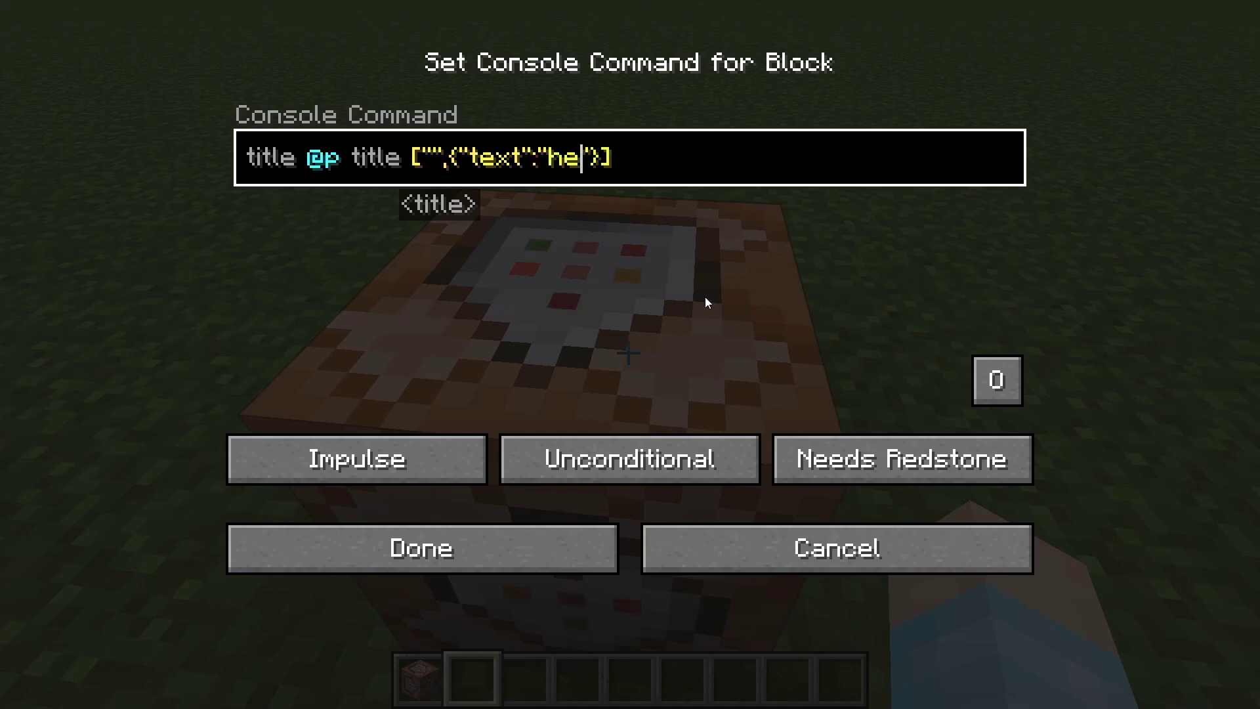
key("BackSpace")
key("BackSpace")
type("Hello there!")
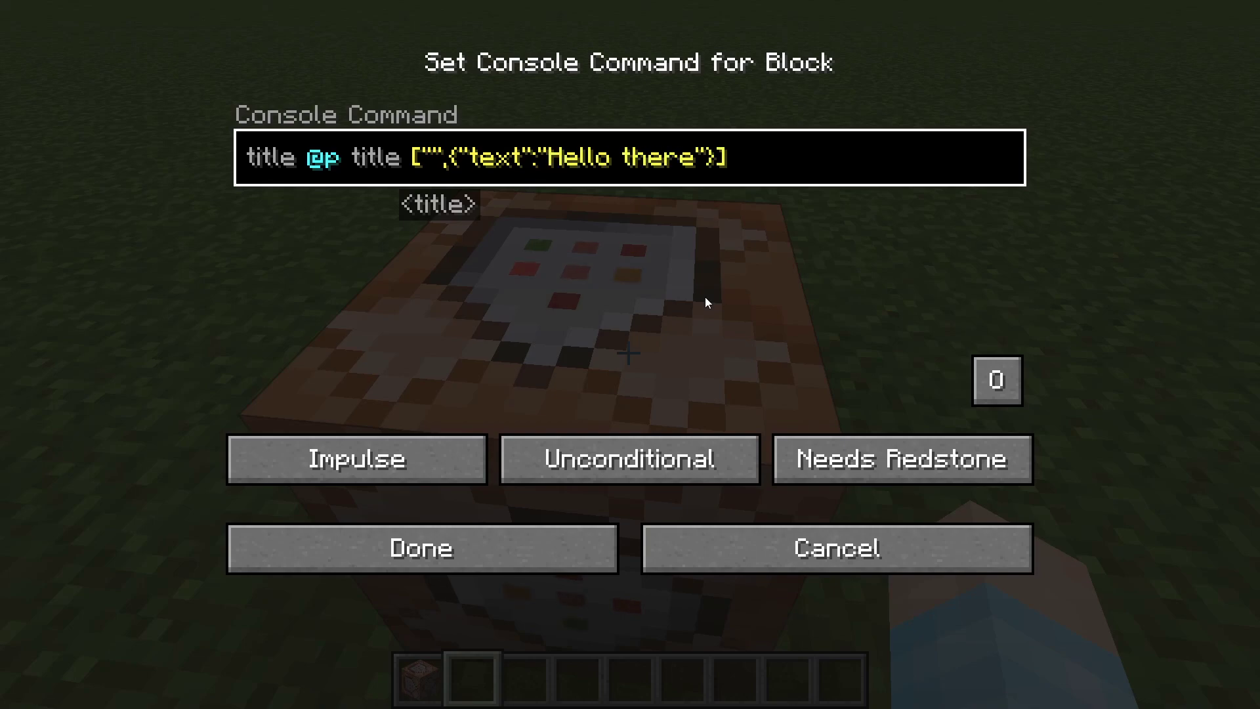
key("Return")
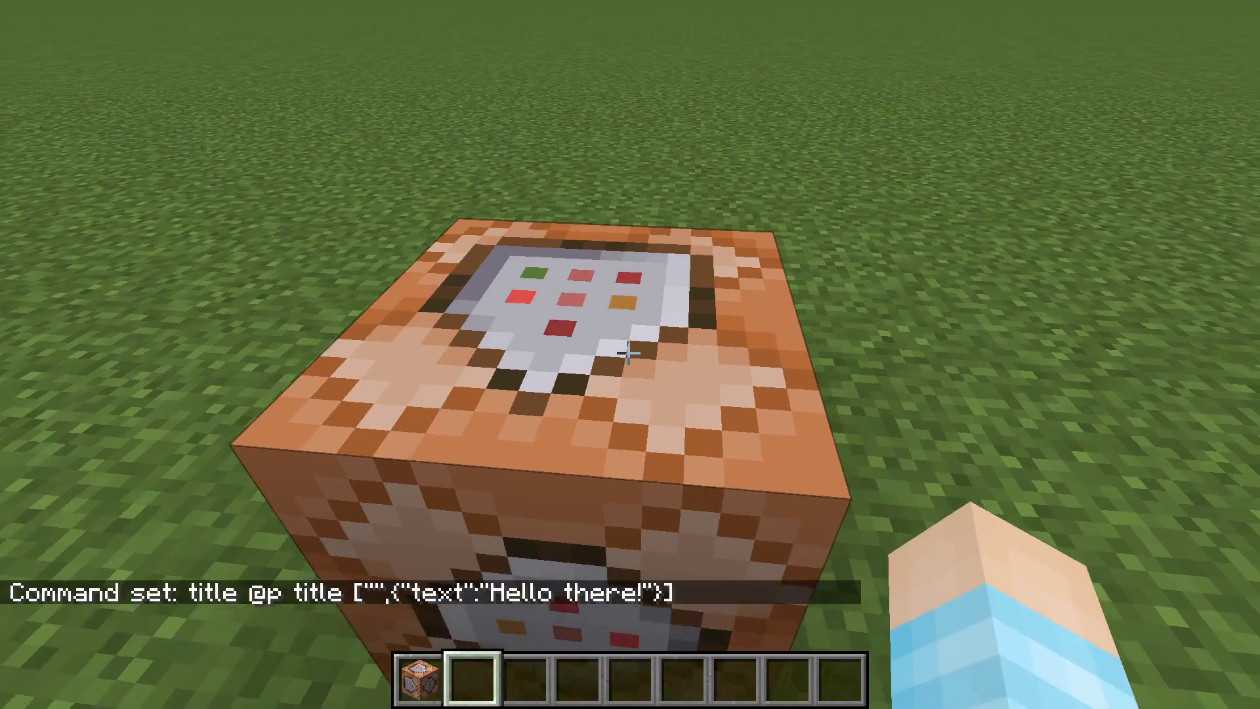
Find a lever in the creative inventory and put it in the second hotbar slot
type("etlever")
left_click(430, 244)
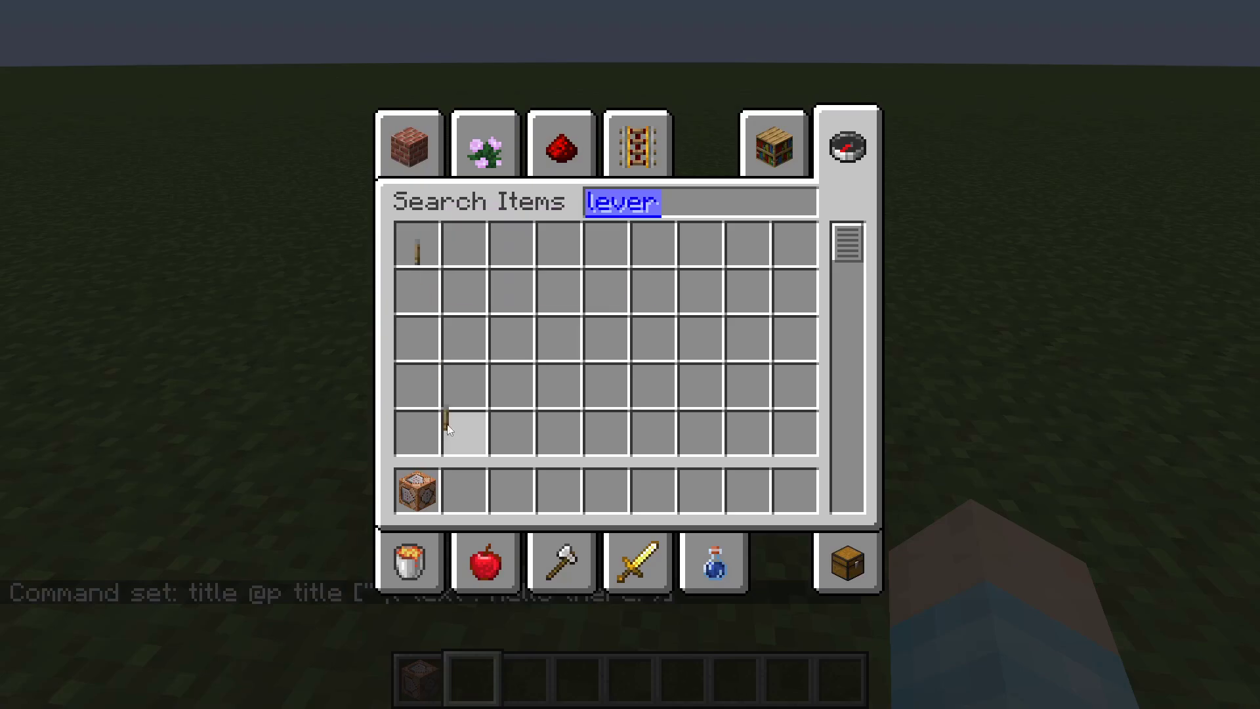
key("Escape")
key("e")
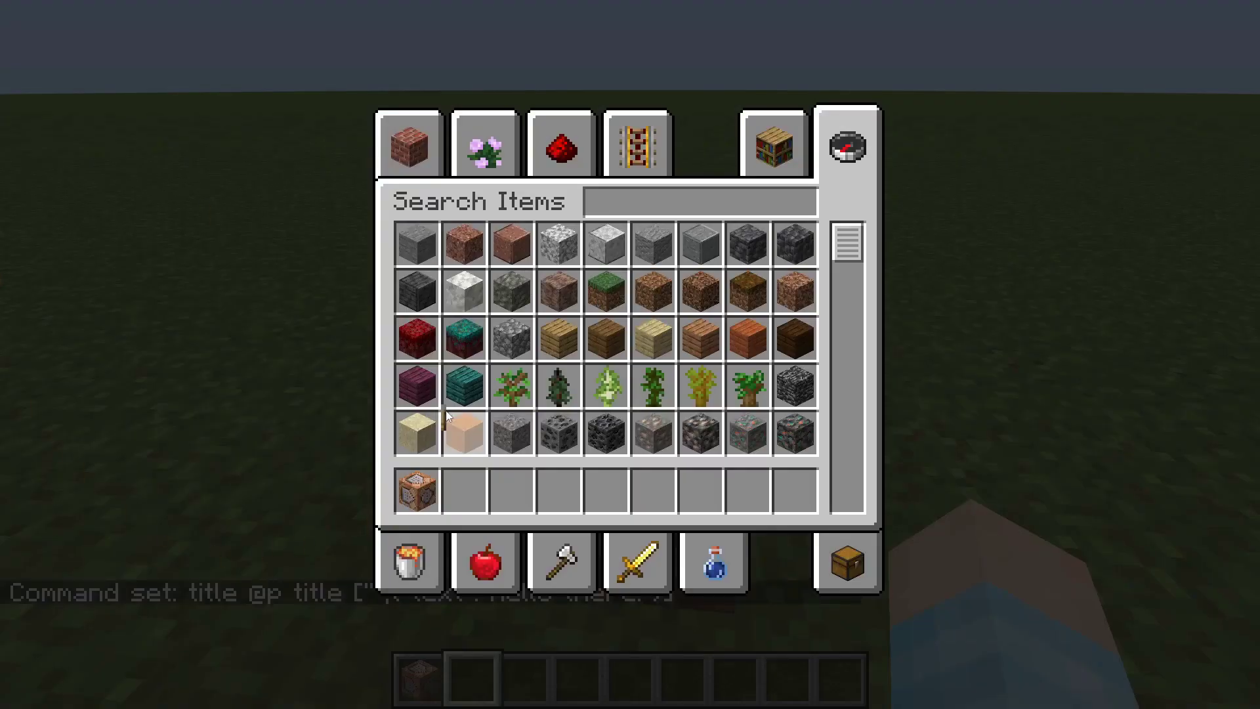
left_click(470, 491)
key("Escape")
Attach a lever to the front of the command block and flip it to run the title command
right_click(628, 353)
right_click(628, 354)
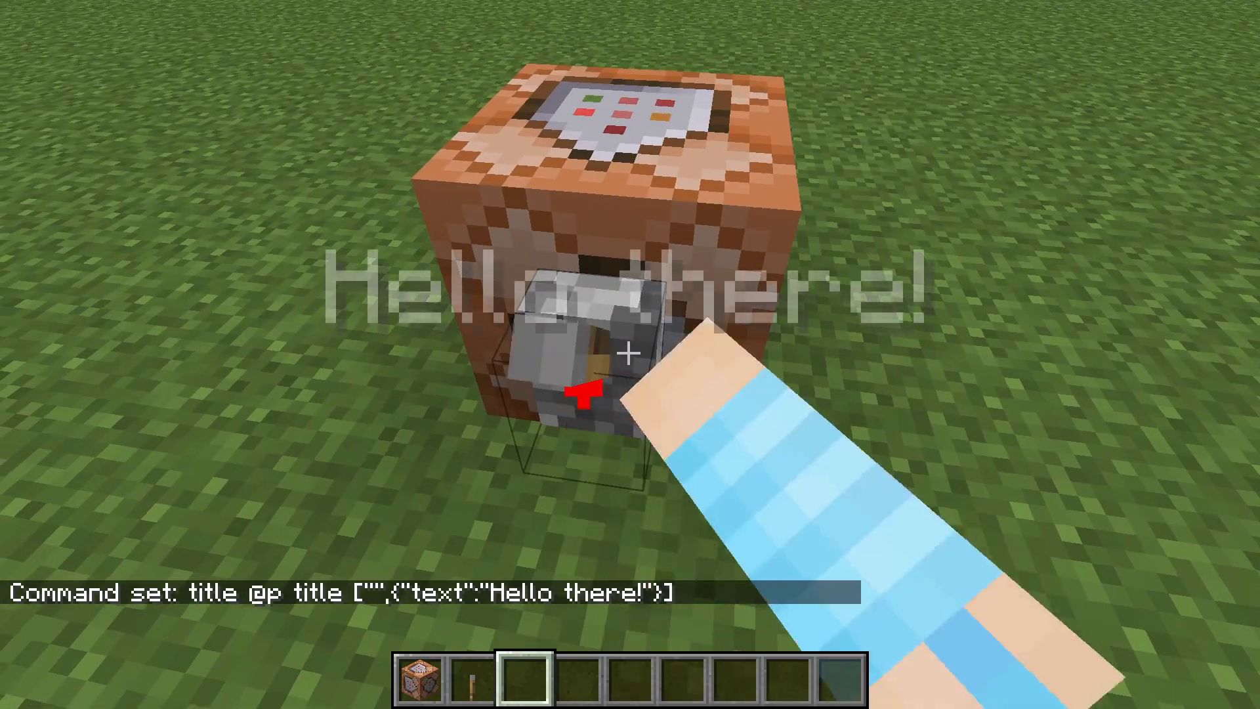
scroll(629, 354, "down", 1)
key("s")
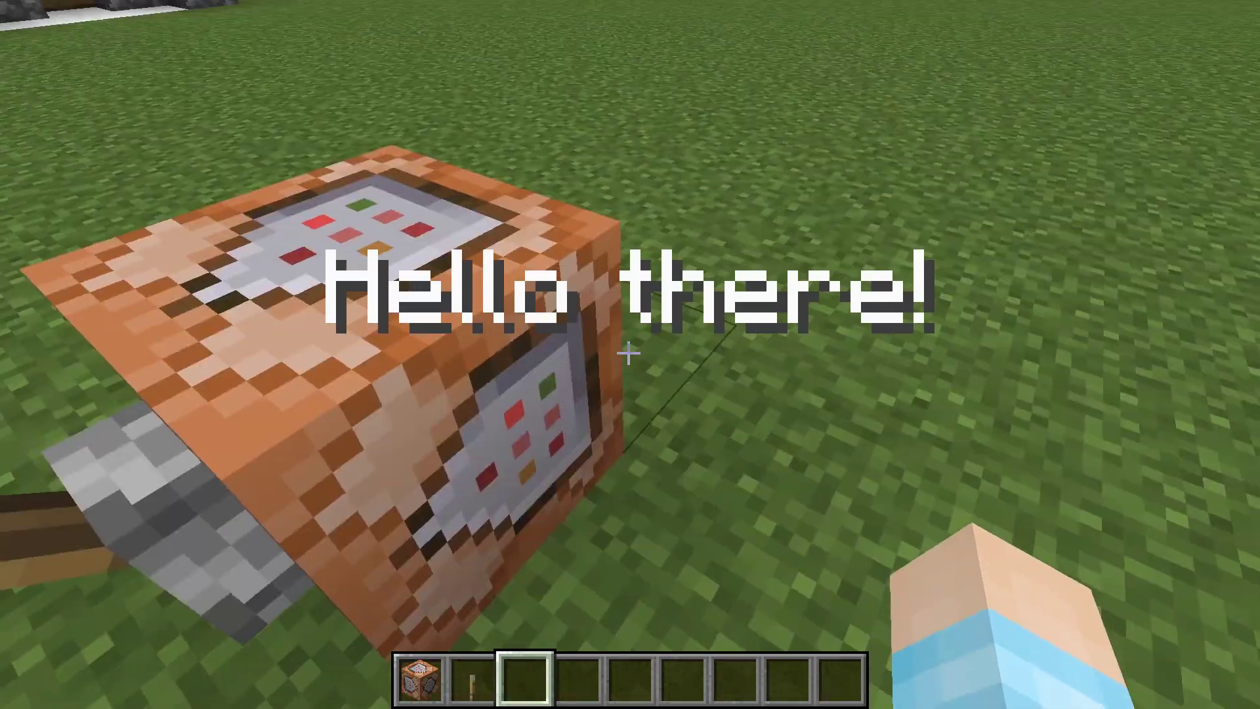
Place a second command block on the grass beside the first one
scroll(628, 355, "up", 2)
right_click(628, 354)
scroll(628, 354, "down", 2)
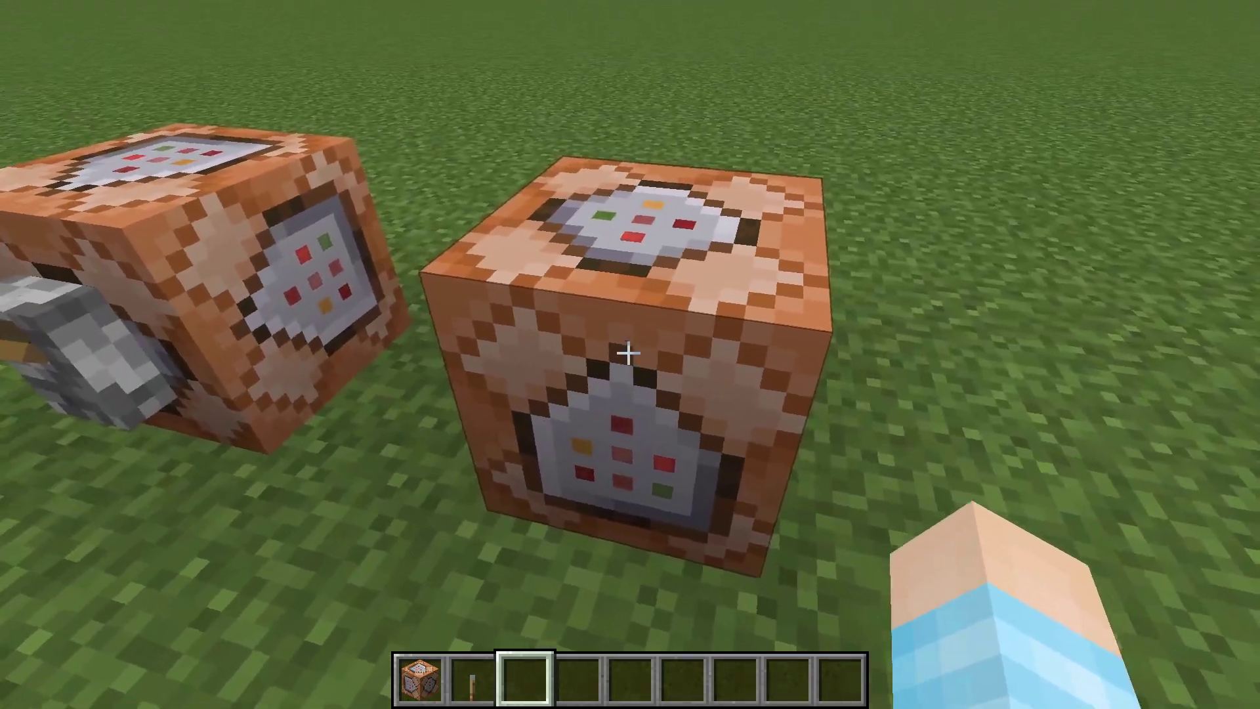
Set the second command block's console command to "title @p subtitle" and save it
right_click(629, 354)
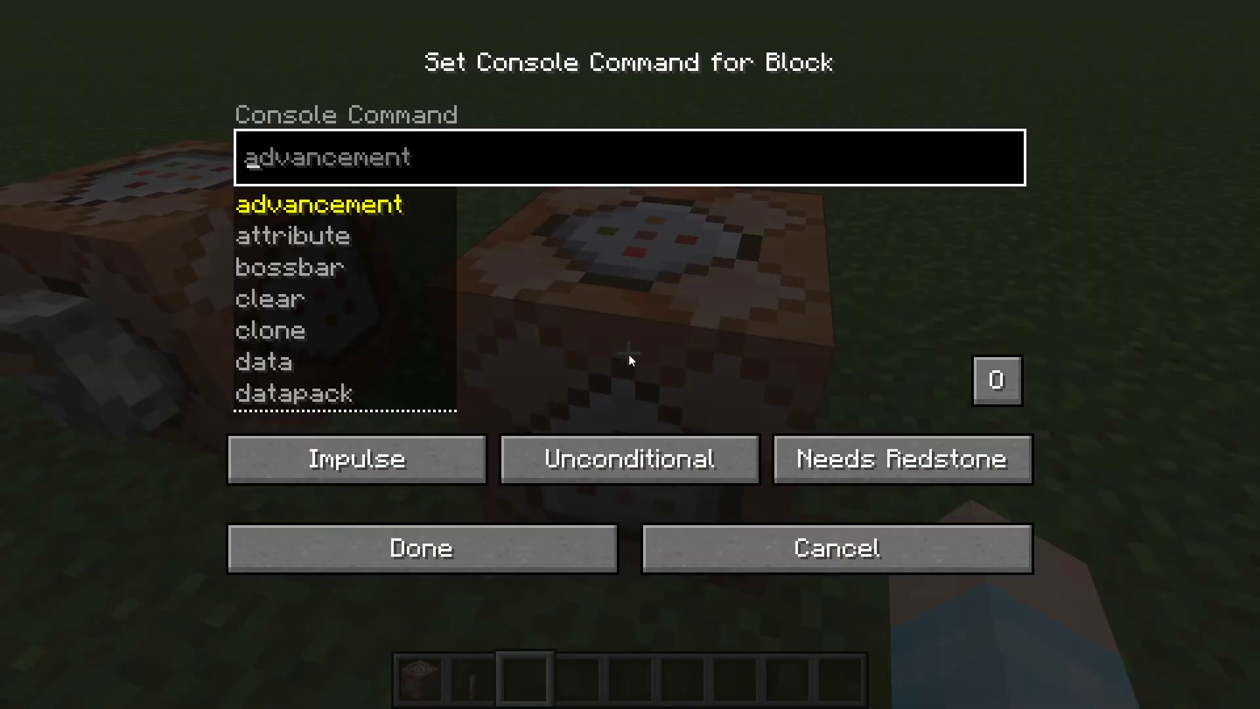
type("title @p sub")
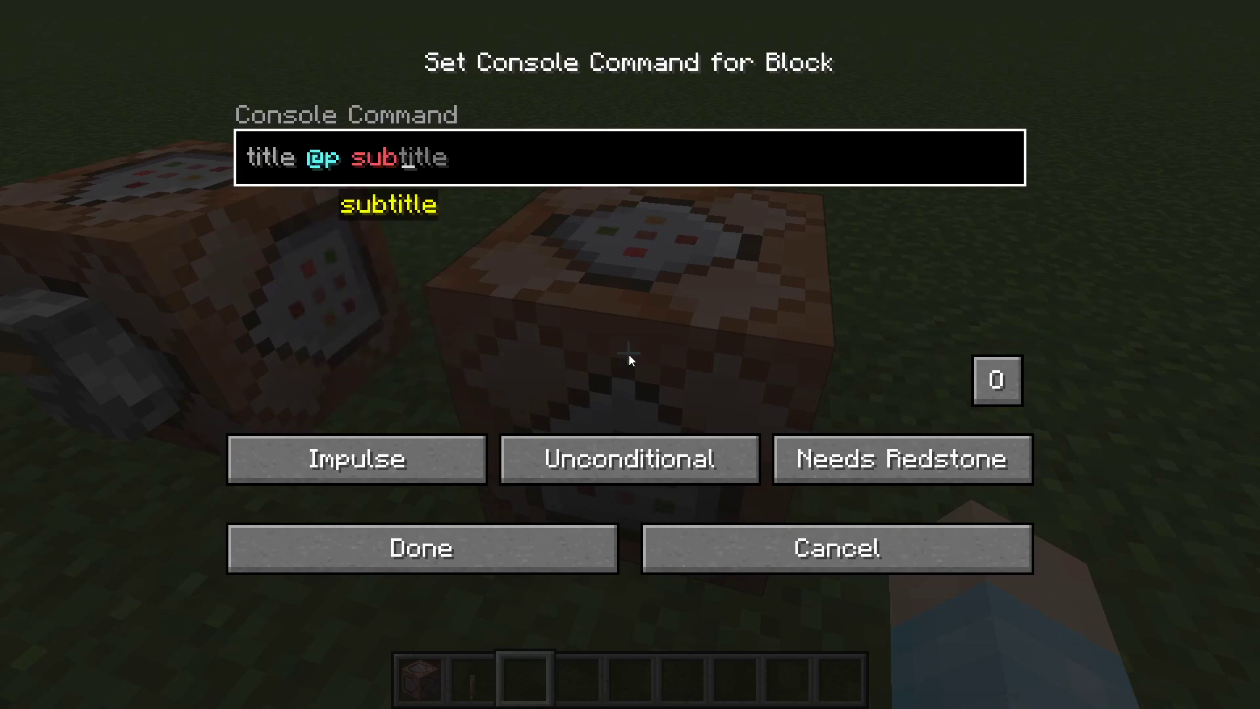
key("Tab")
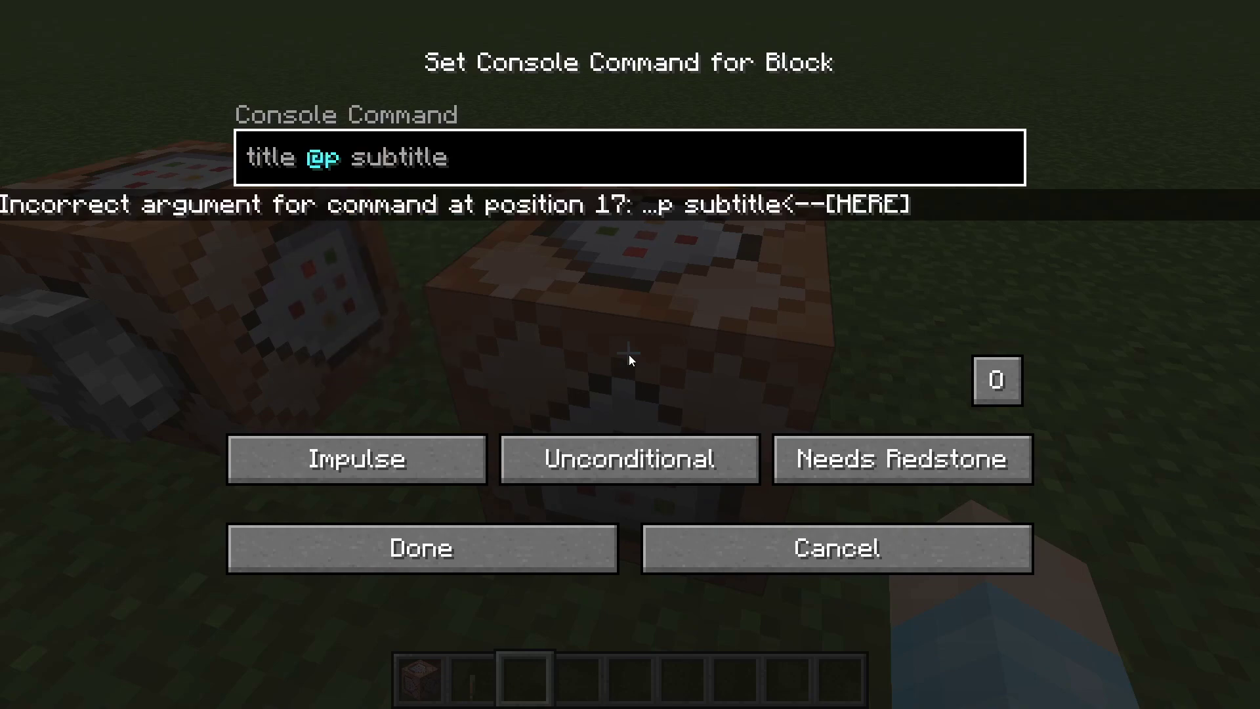
key("Return")
Copy the JSON text component ["",{"text":"Hello there!"}] from the first command block's title command
right_click(631, 355)
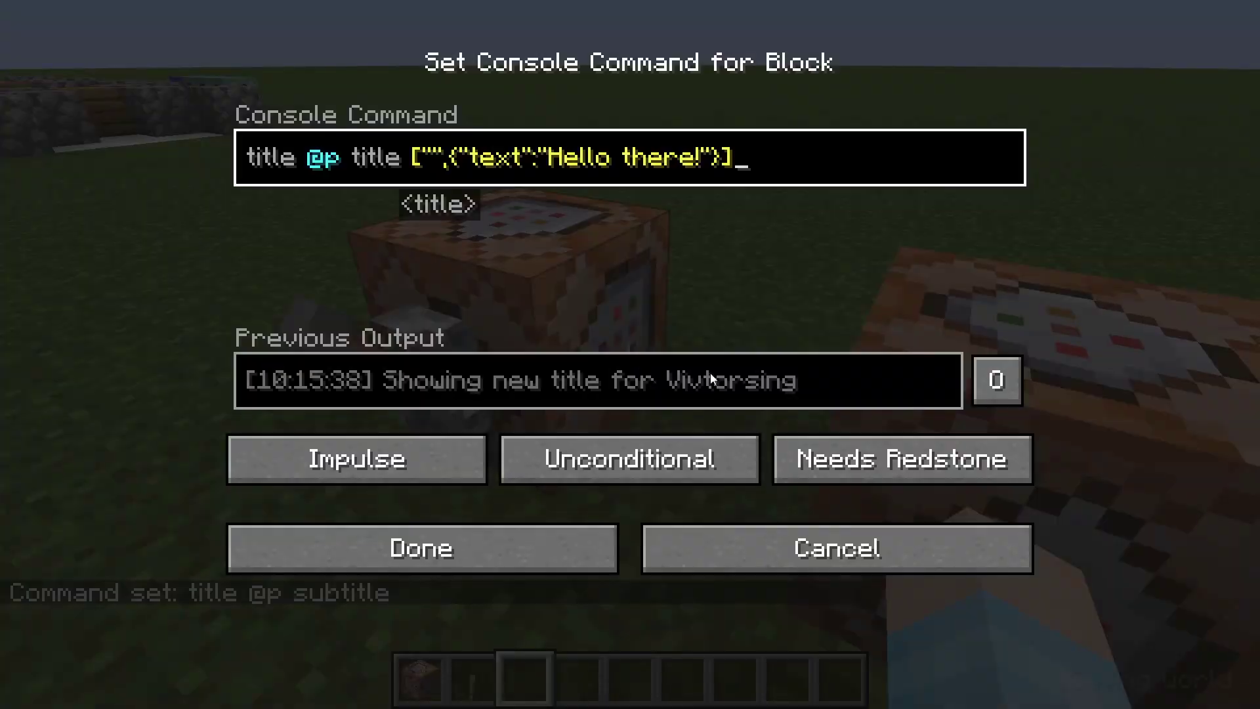
key("ctrl+a")
left_click(802, 149)
key("shift+Left")
key("shift+Left")
key("shift+Left")
key("shift+Left")
key("shift+Left")
key("shift+Left")
key("shift+Left")
key("shift+Left")
key("shift+Left")
key("shift+Left")
key("shift+Left")
key("shift+Left")
key("shift+Left")
key("shift+Left")
key("shift+Left")
key("shift+Left")
key("shift+Left")
key("shift+Left")
key("shift+Left")
key("shift+Left")
key("shift+Left")
key("shift+Left")
key("shift+Left")
key("shift+Left")
key("shift+Left")
key("shift+Left")
key("shift+Left")
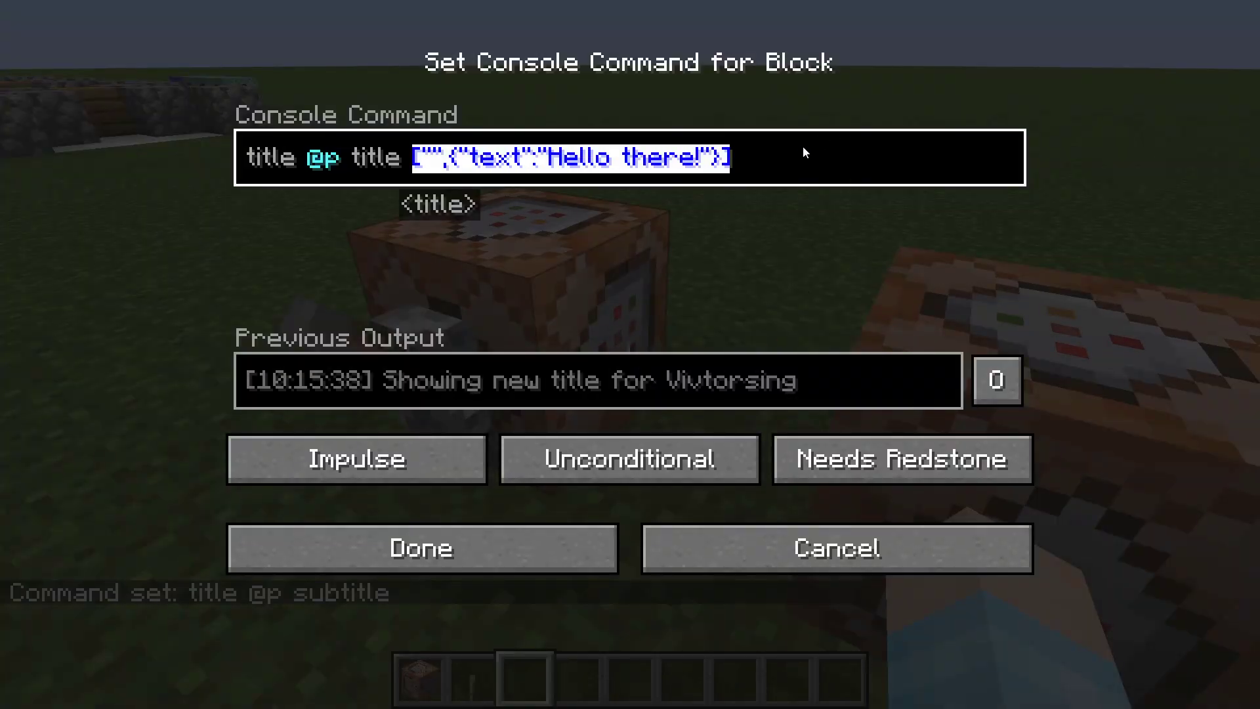
key("ctrl+c")
key("Escape")
Paste the text component into the second block's subtitle command, change its text to "Wow Cool!" and save
right_click(630, 354)
key("ctrl+v")
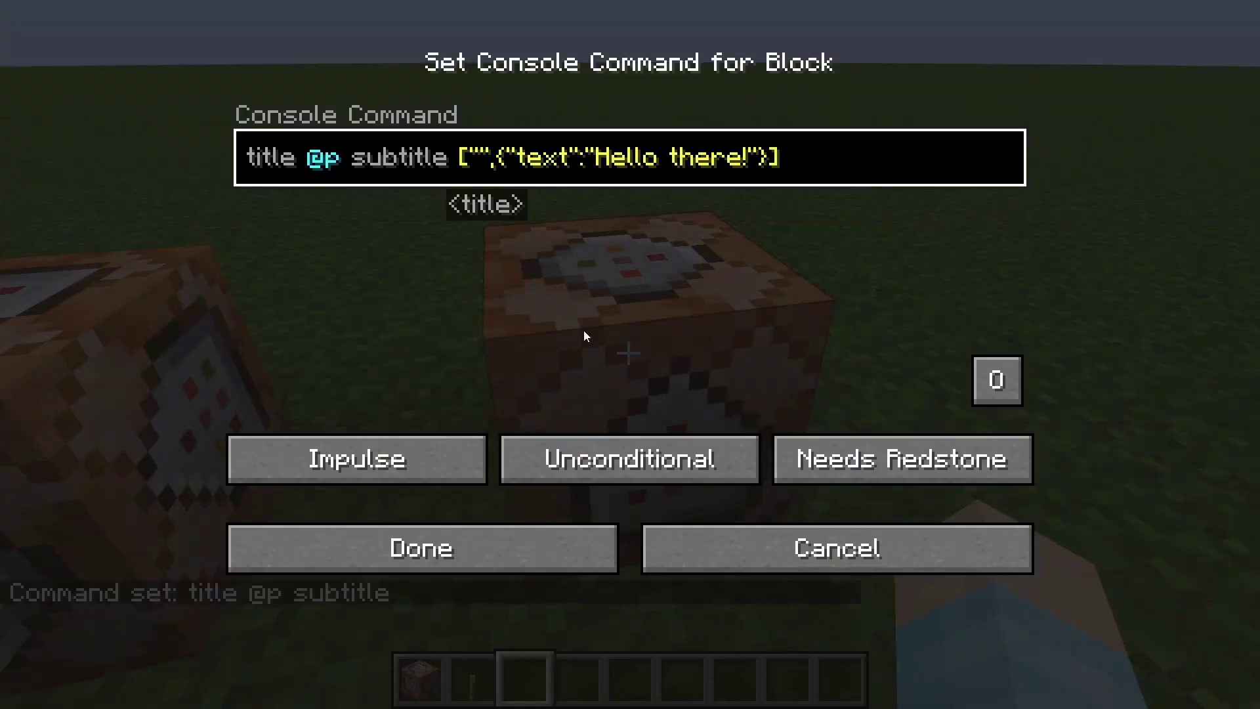
key("BackSpace")
key("BackSpace")
key("BackSpace")
key("BackSpace")
key("BackSpace")
key("BackSpace")
key("BackSpace")
key("BackSpace")
key("BackSpace")
key("BackSpace")
key("BackSpace")
key("BackSpace")
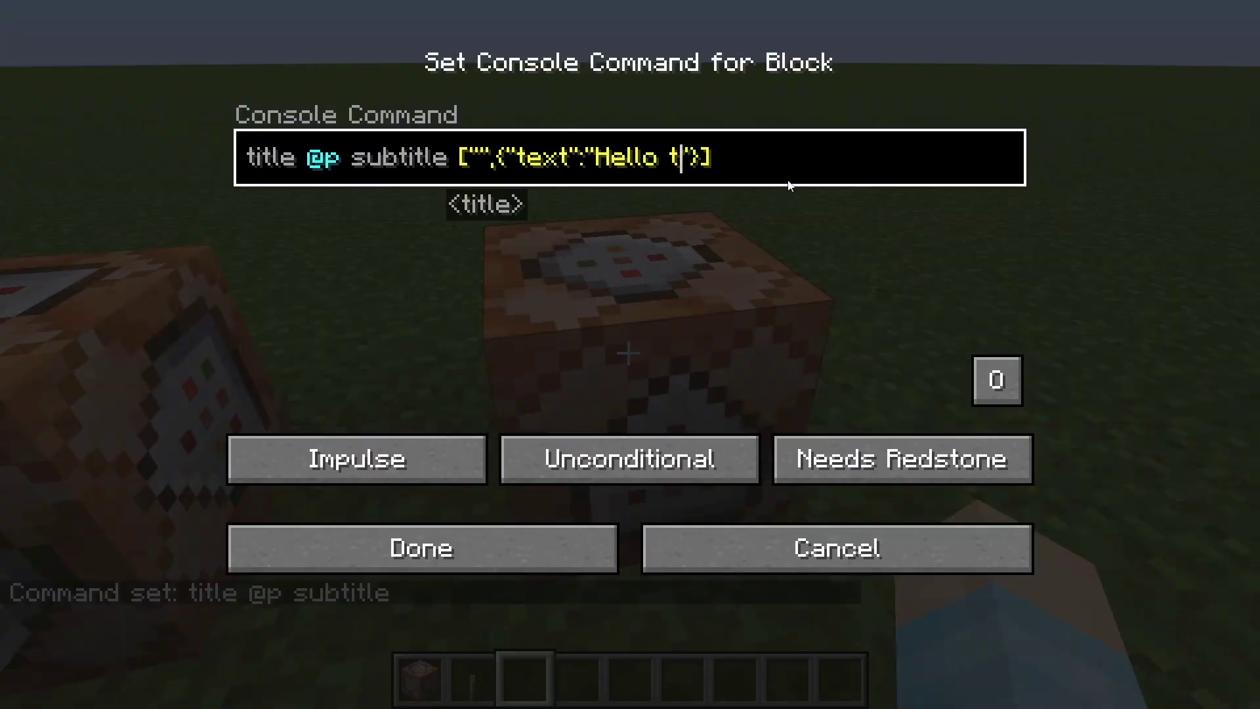
type("Wow Cool")
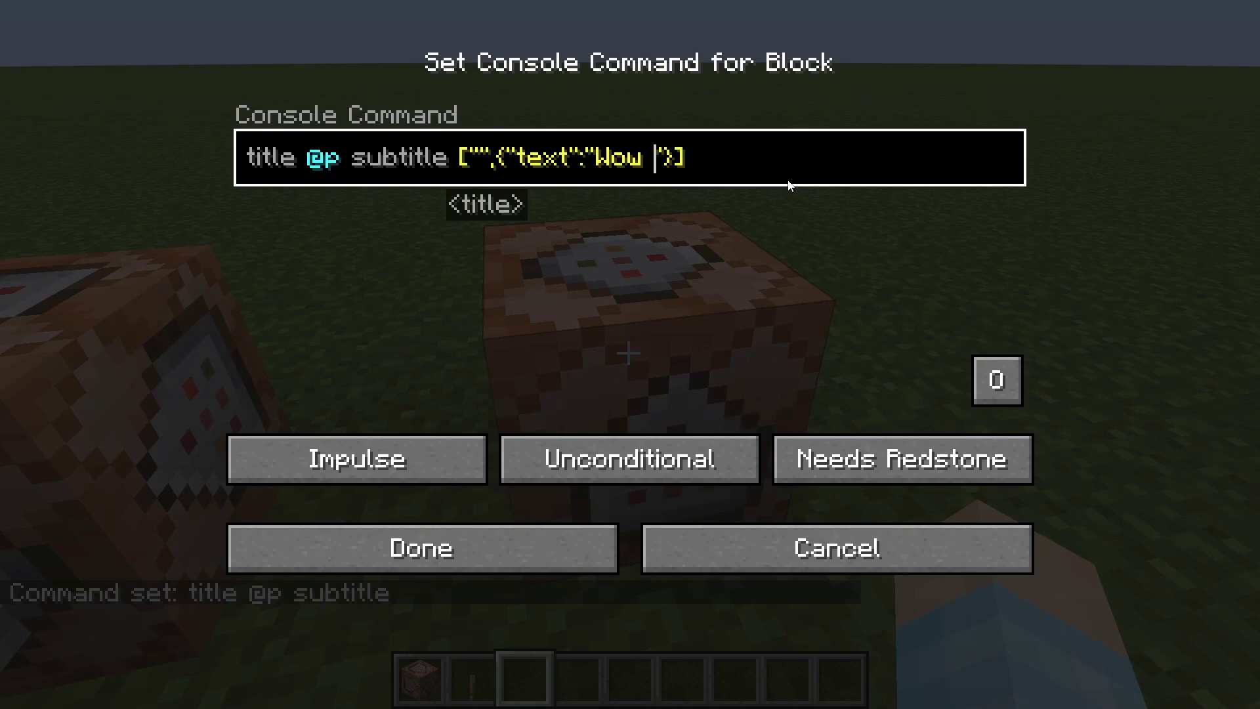
type("!")
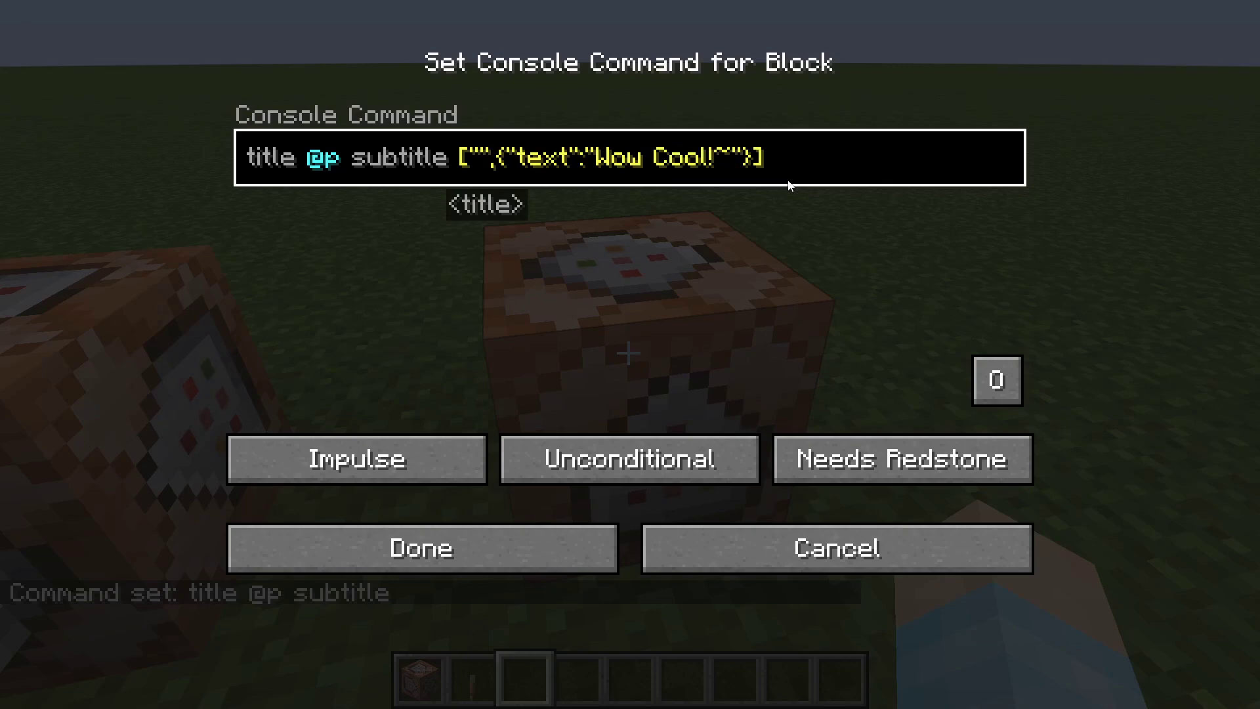
key("Return")
Attach a lever to the front of the subtitle command block and flip it to run the command
key("2")
right_click(629, 352)
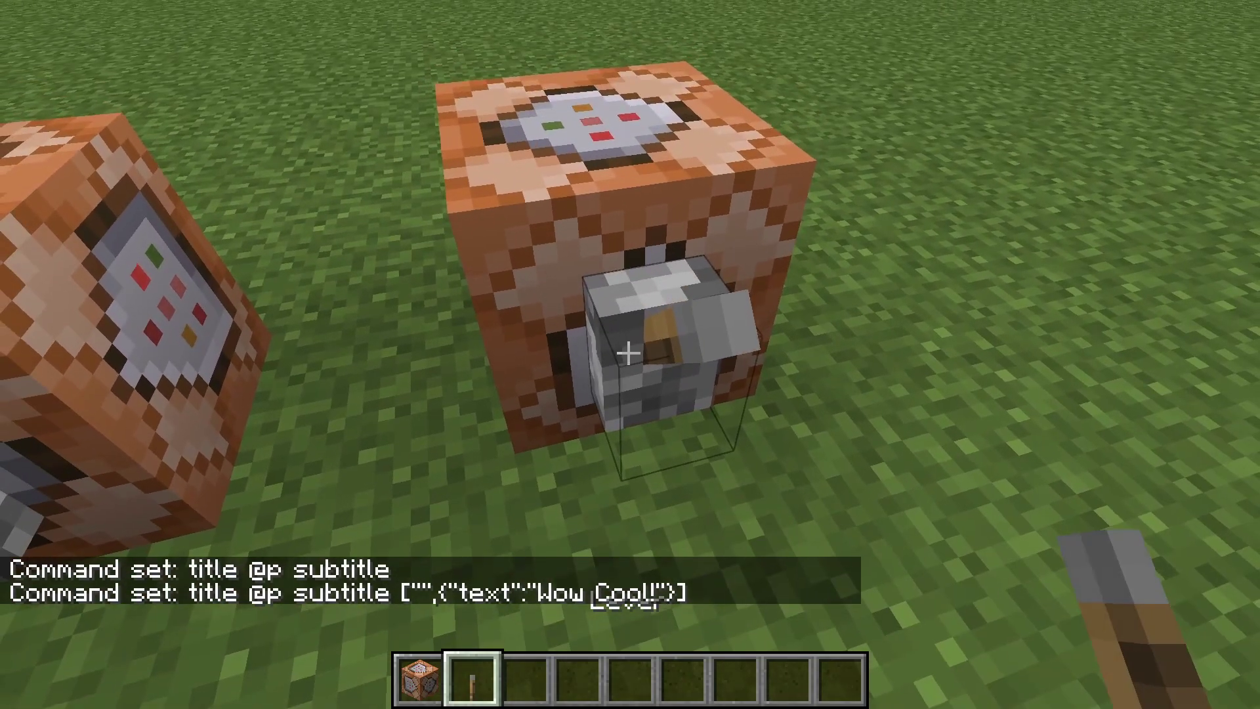
right_click(629, 353)
key("3")
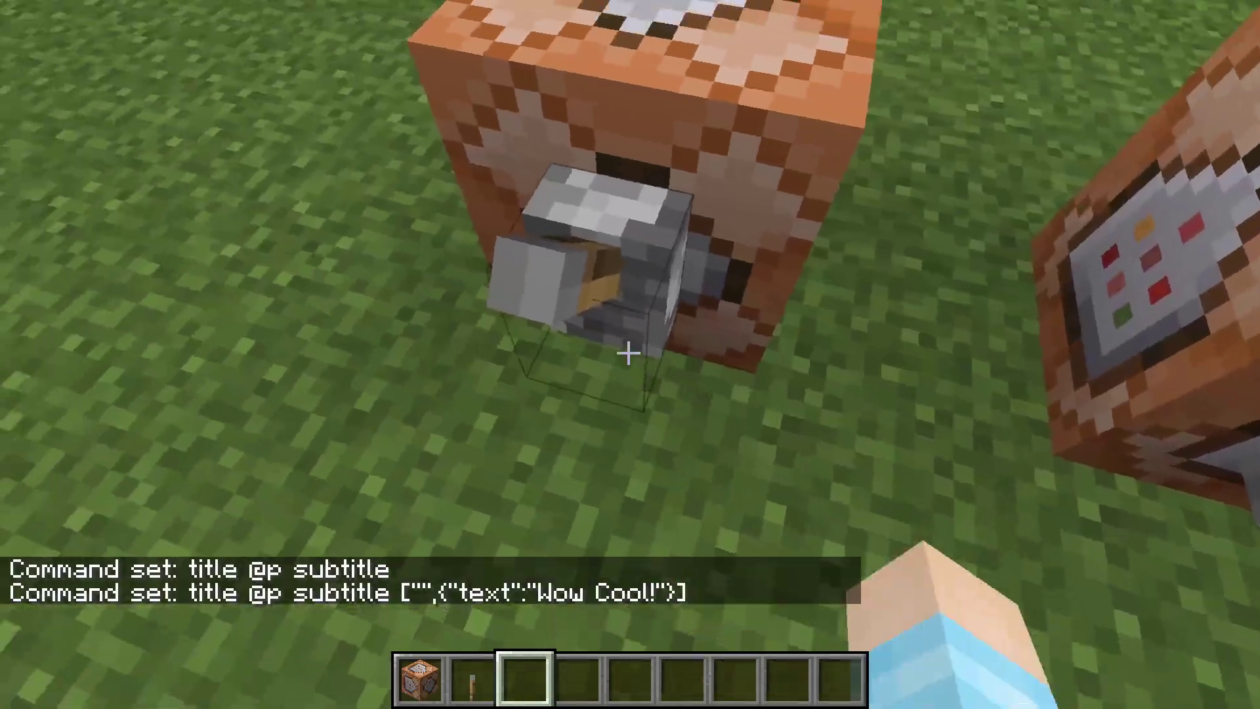
Flip the title command block's lever to display the title together with its subtitle
right_click(629, 352)
key("d")
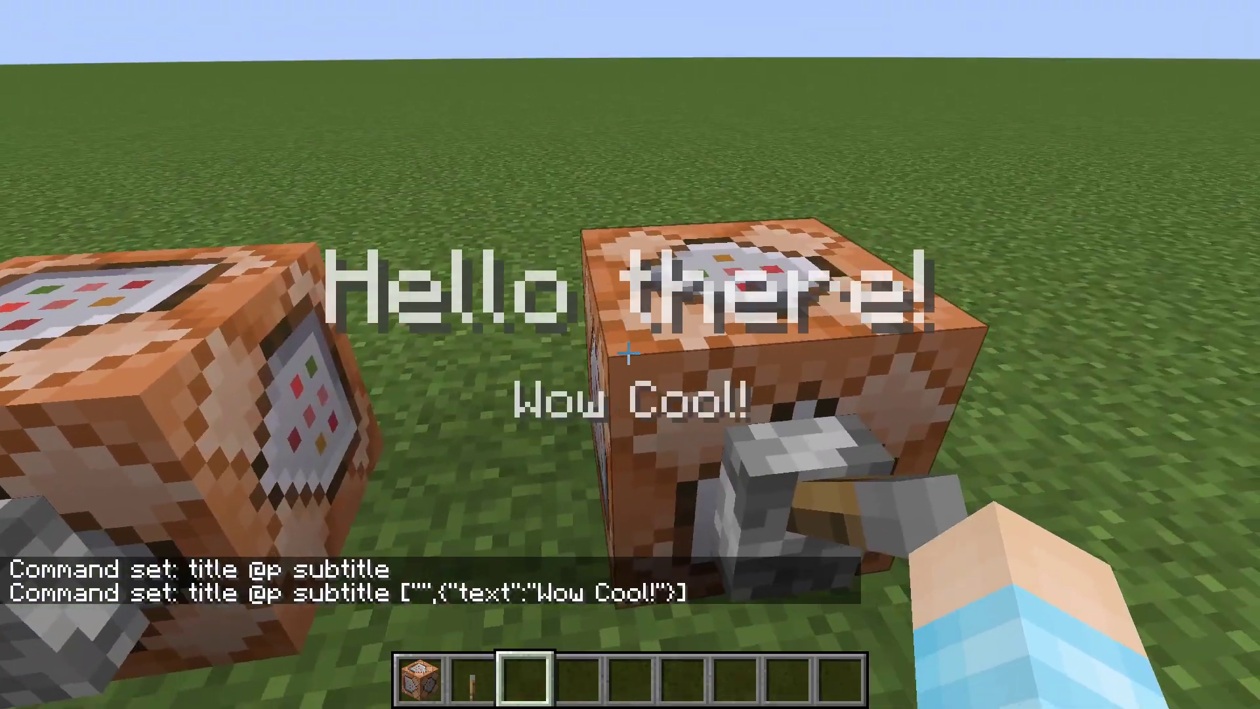
key("s")
key("d")
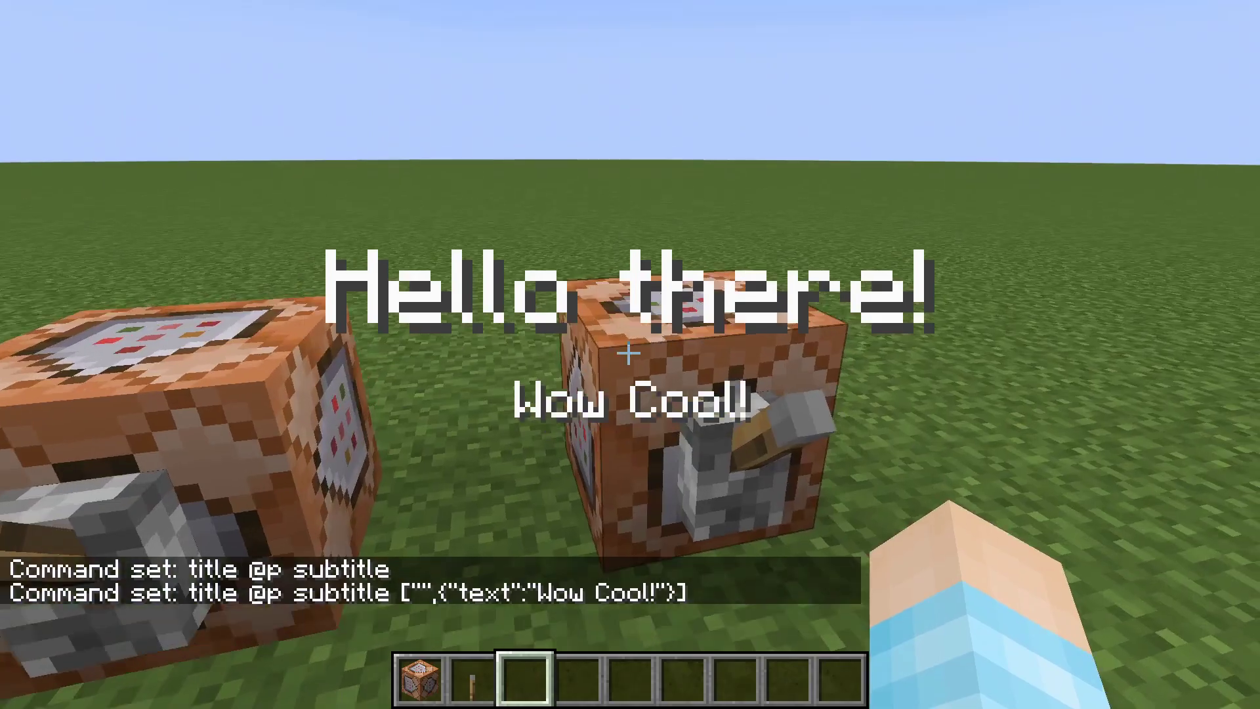
key("w")
key("a")
key("s")
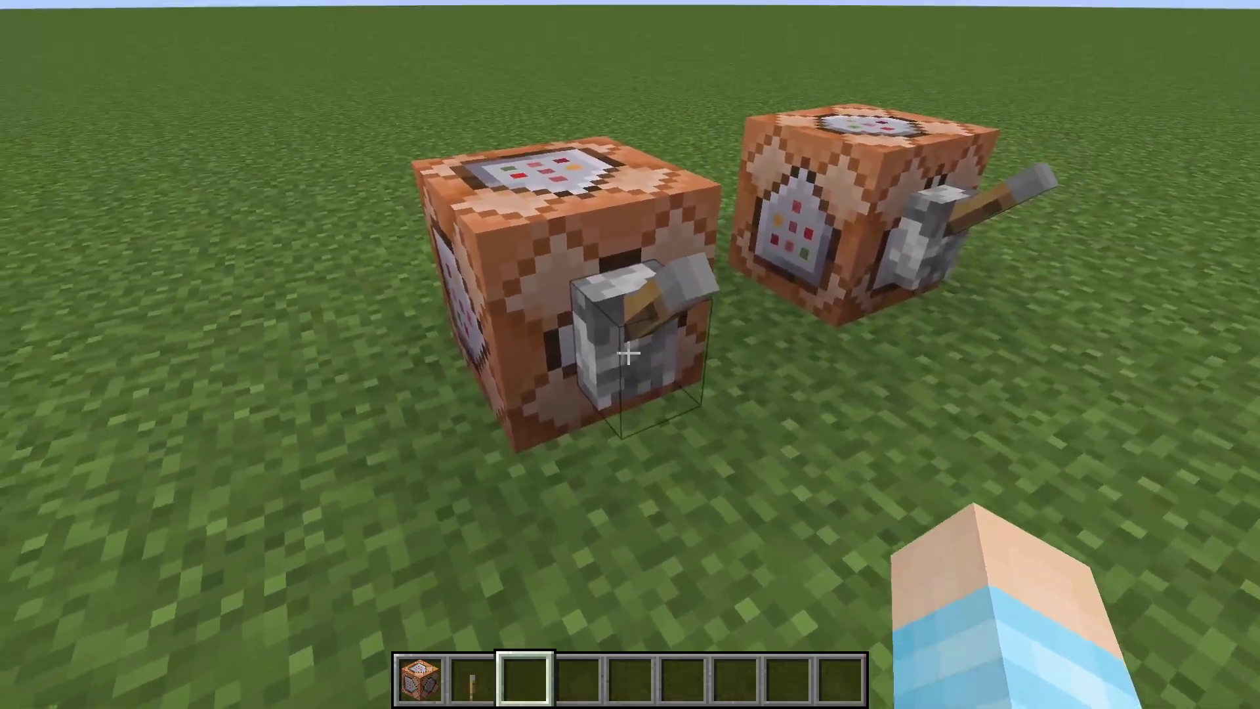
Test both command blocks again by flipping the title block's lever and the subtitle block's lever
right_click(627, 353)
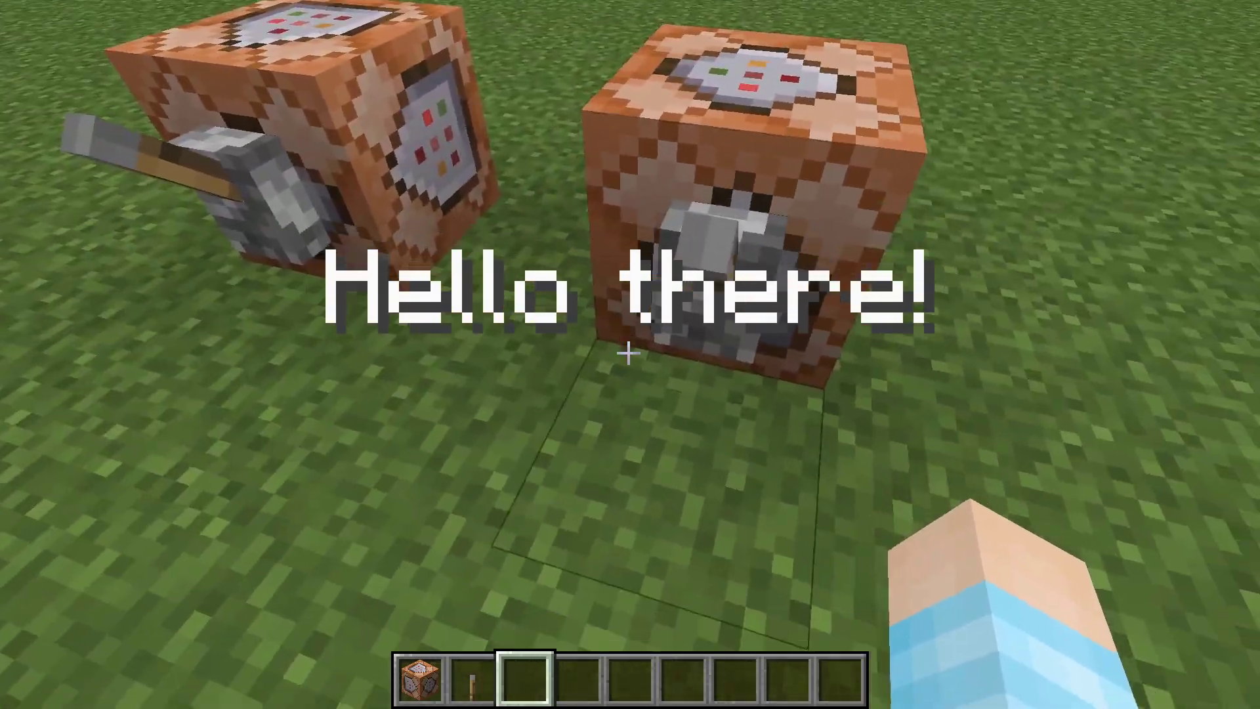
right_click(628, 353)
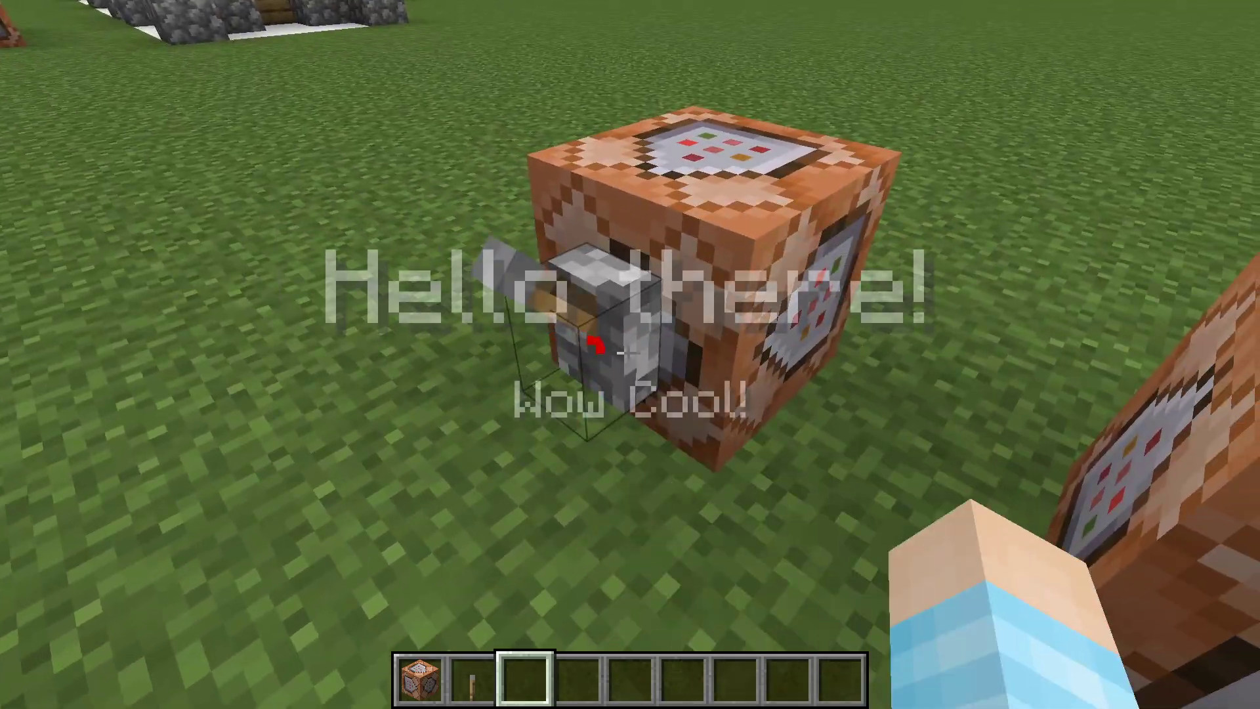
key("d")
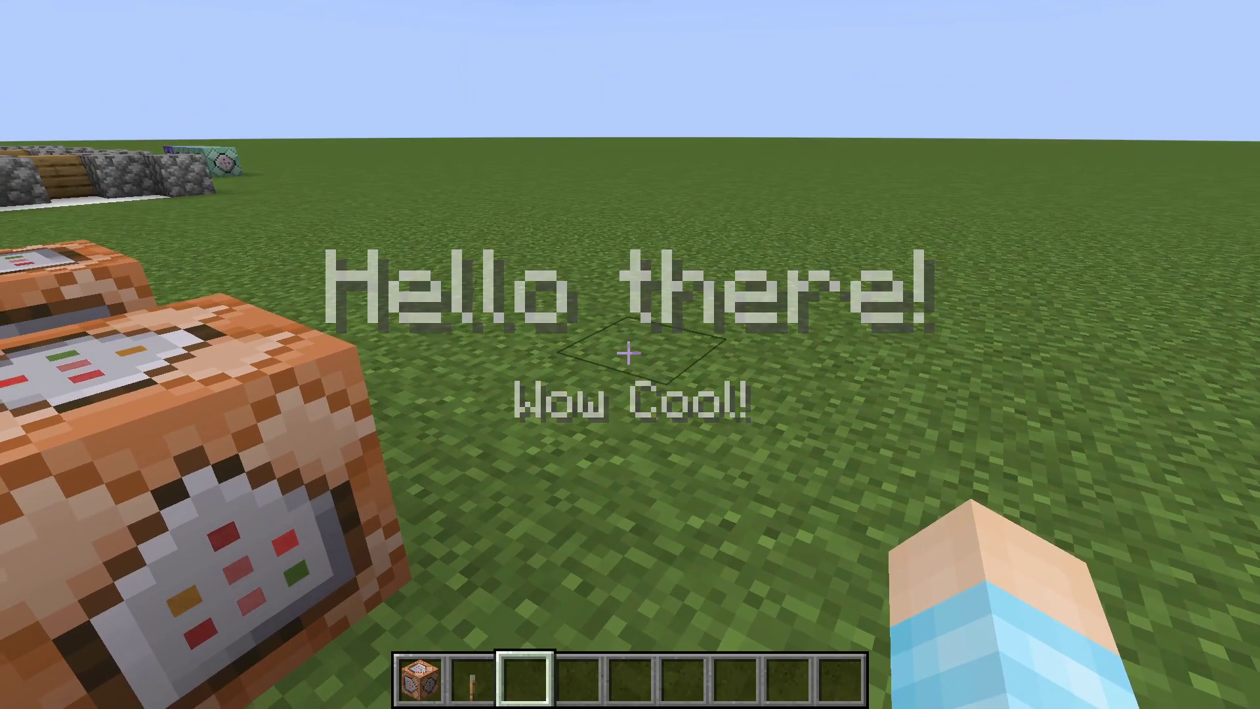
Place a row of three command blocks beside the existing ones and attach a lever to the first block's end
key("1")
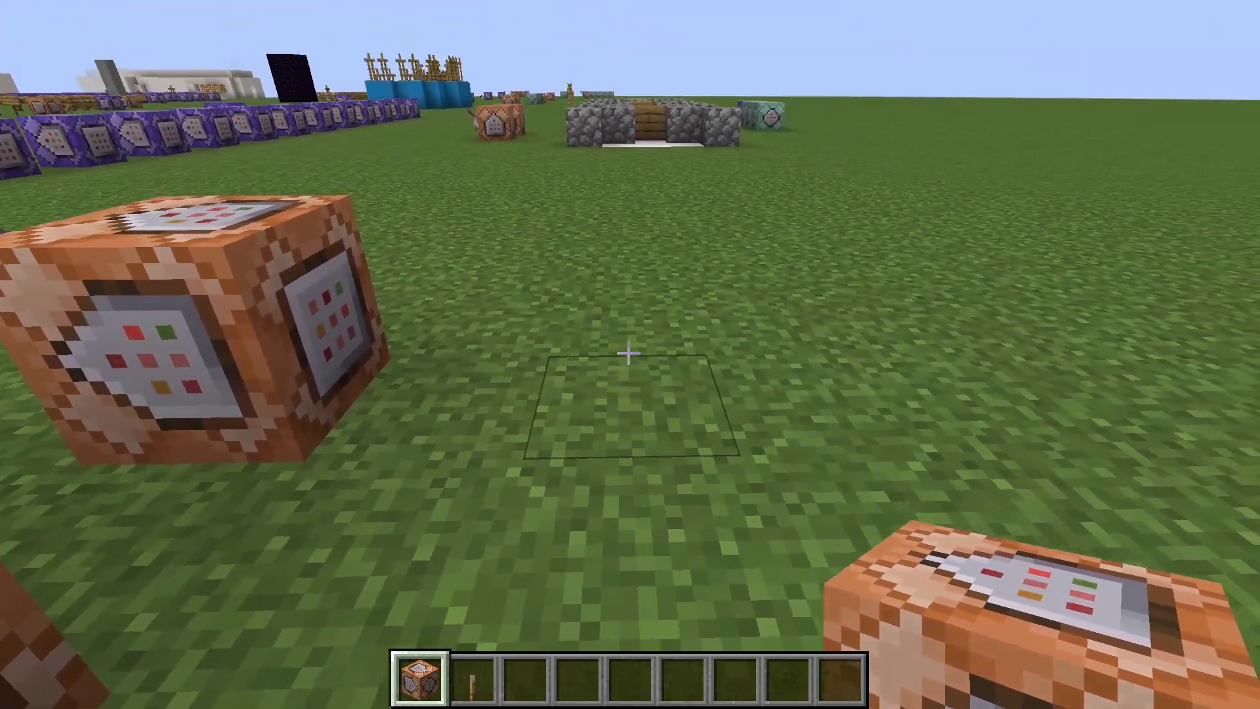
right_click(629, 353)
right_click(629, 353)
right_click(628, 353)
key("3")
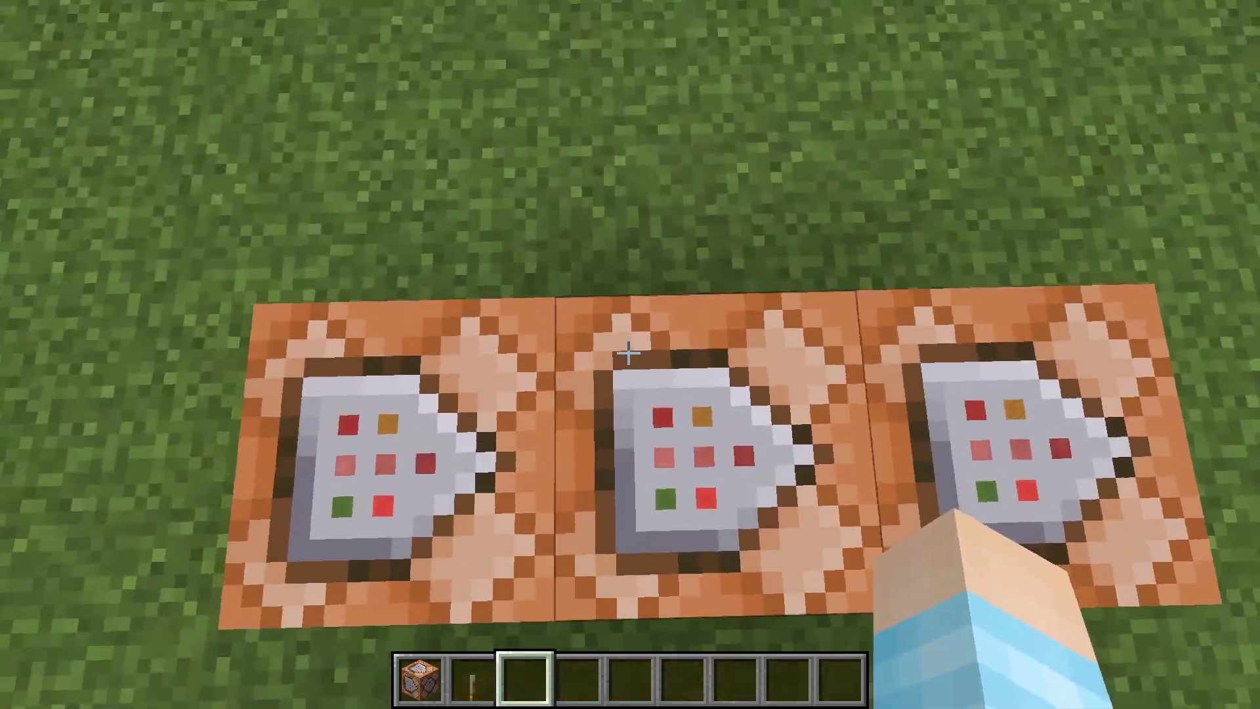
key("2")
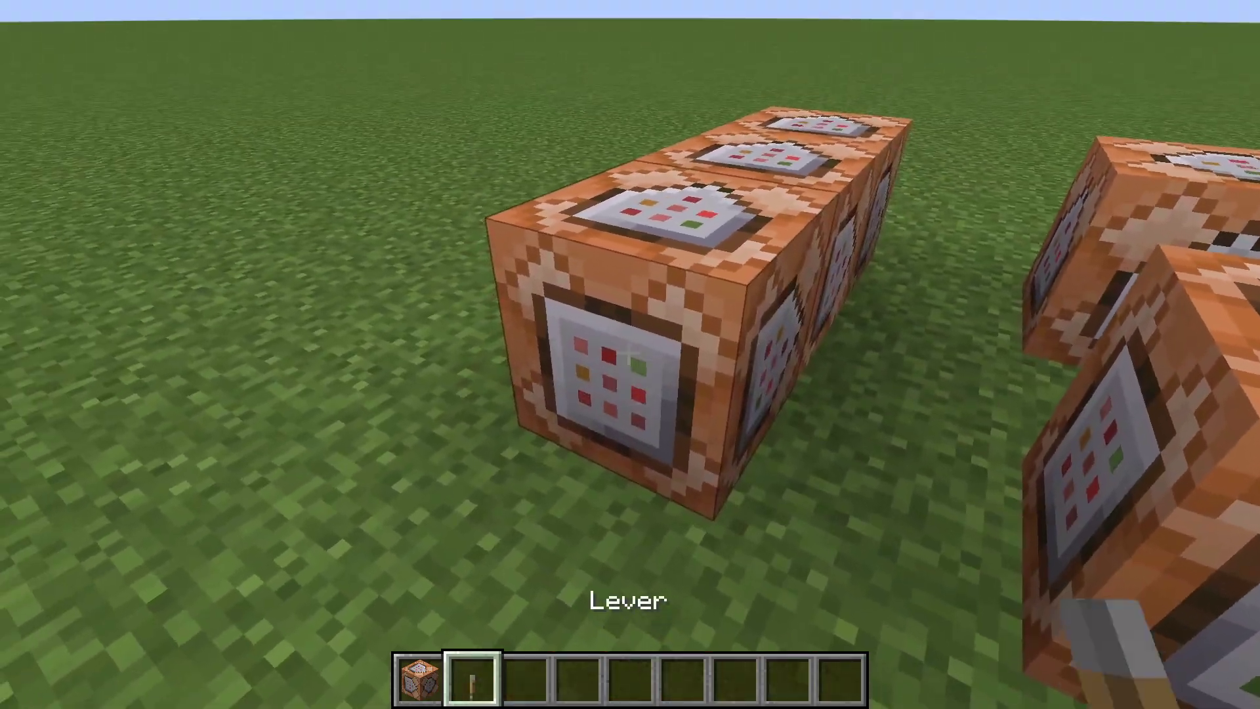
right_click(629, 354)
Set the console command of the lever-side block in the new row to "title @p times" and save it
key("4")
right_click(629, 353)
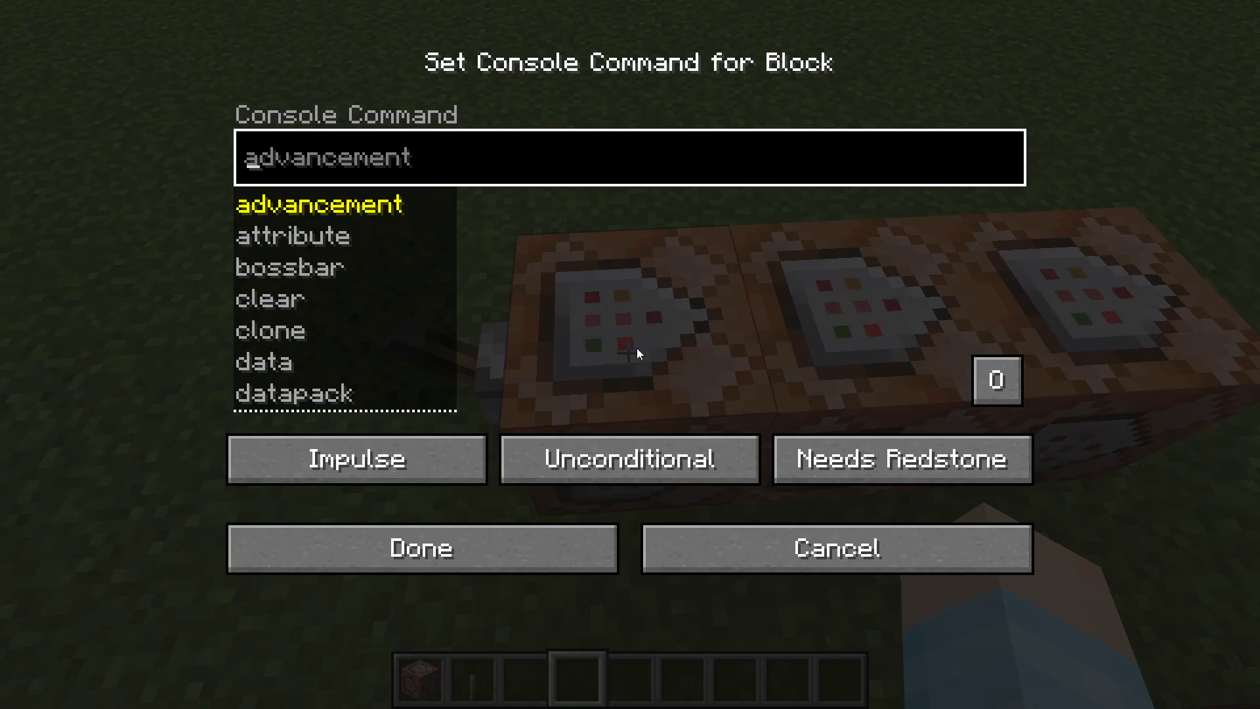
type("titkl")
key("BackSpace")
key("BackSpace")
type("le")
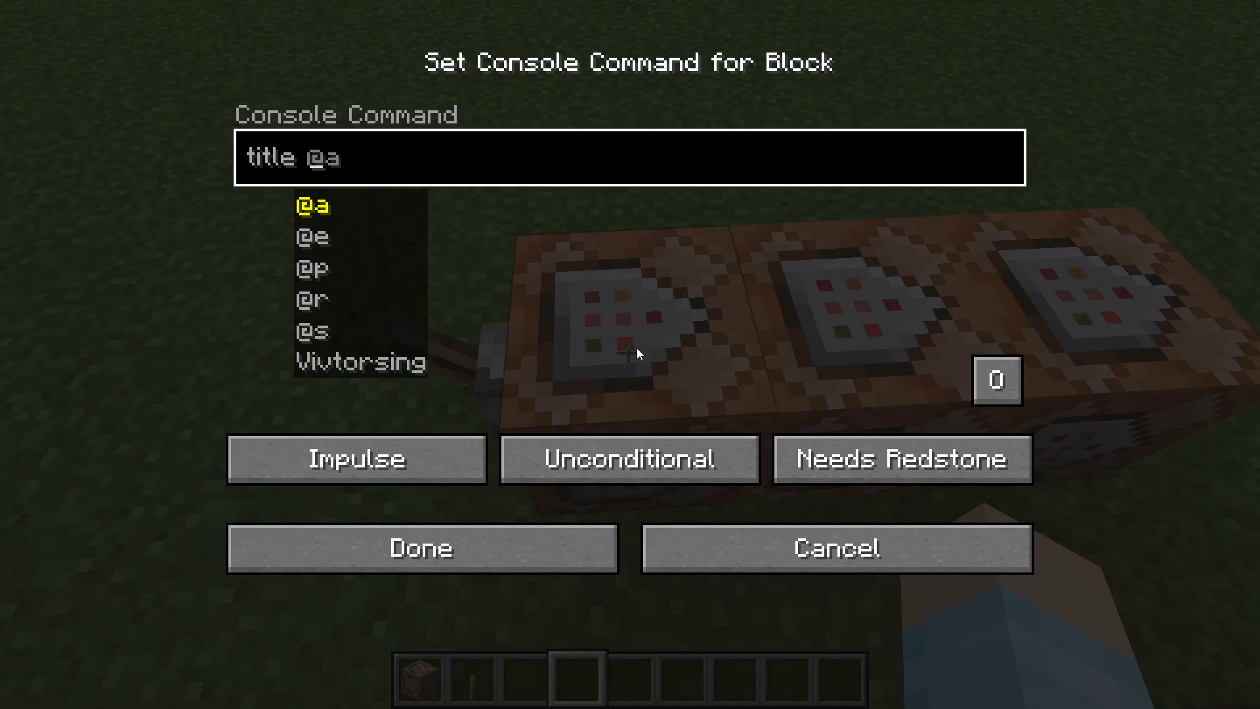
type("@")
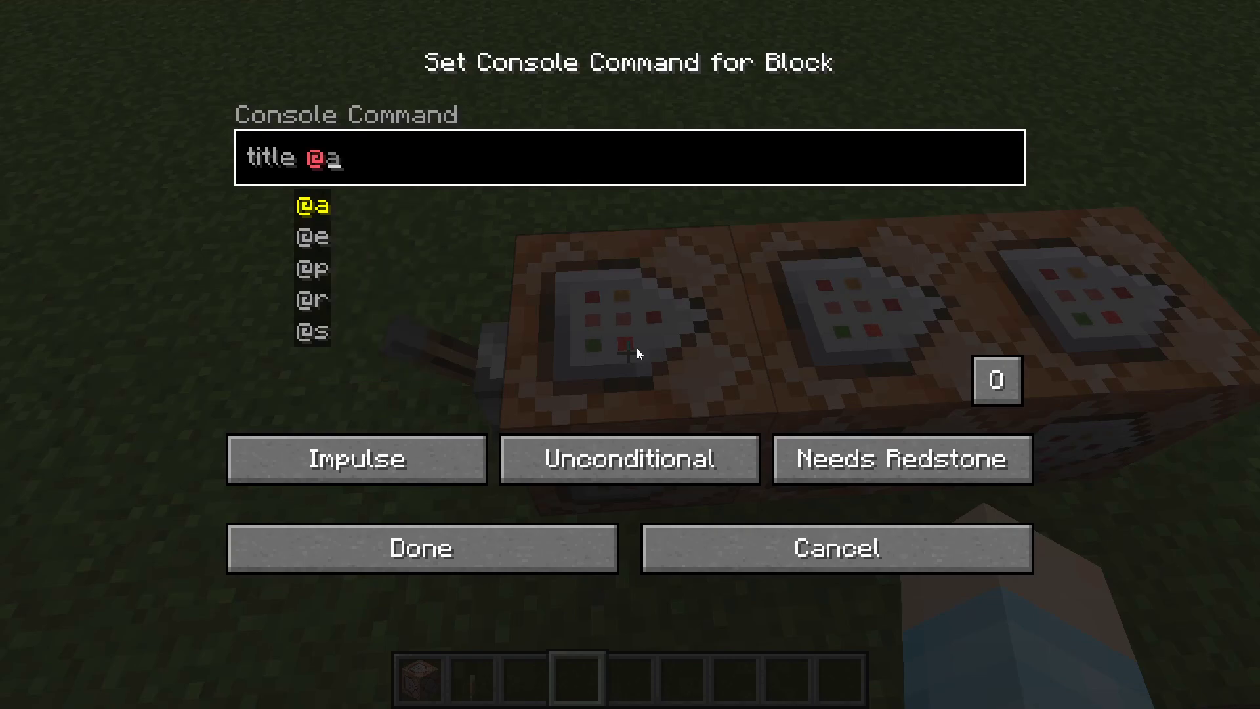
type("p ")
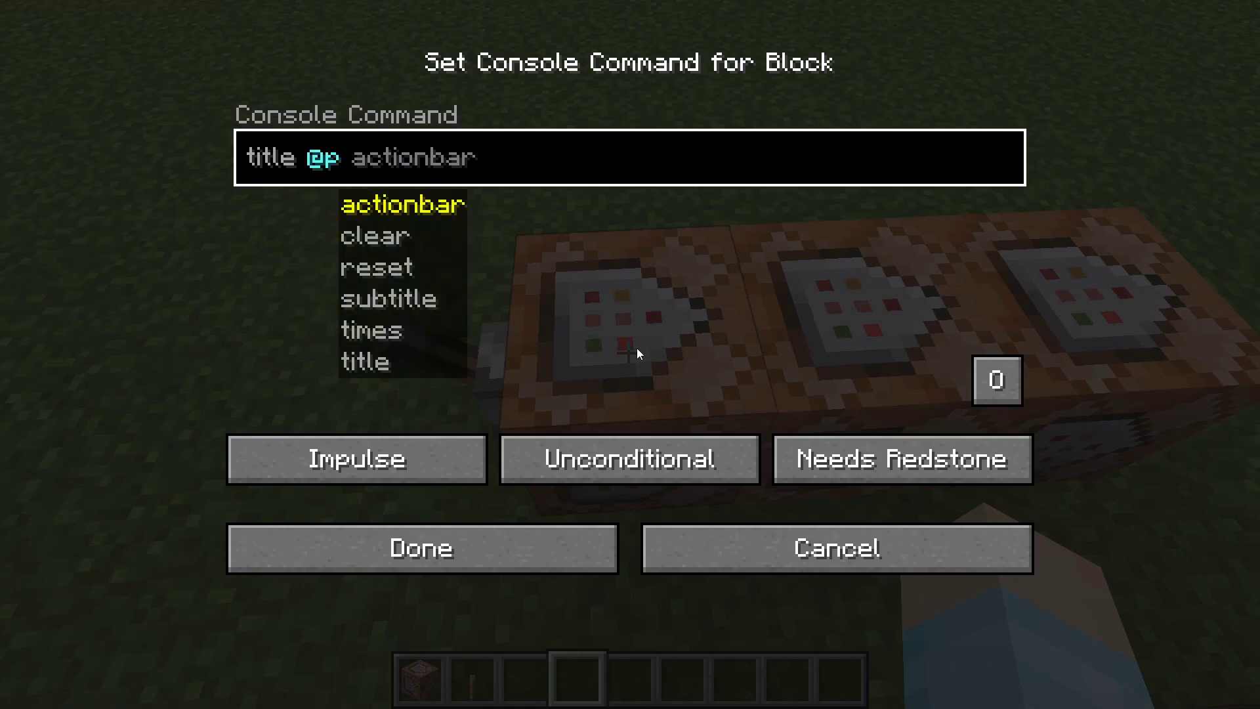
type("times")
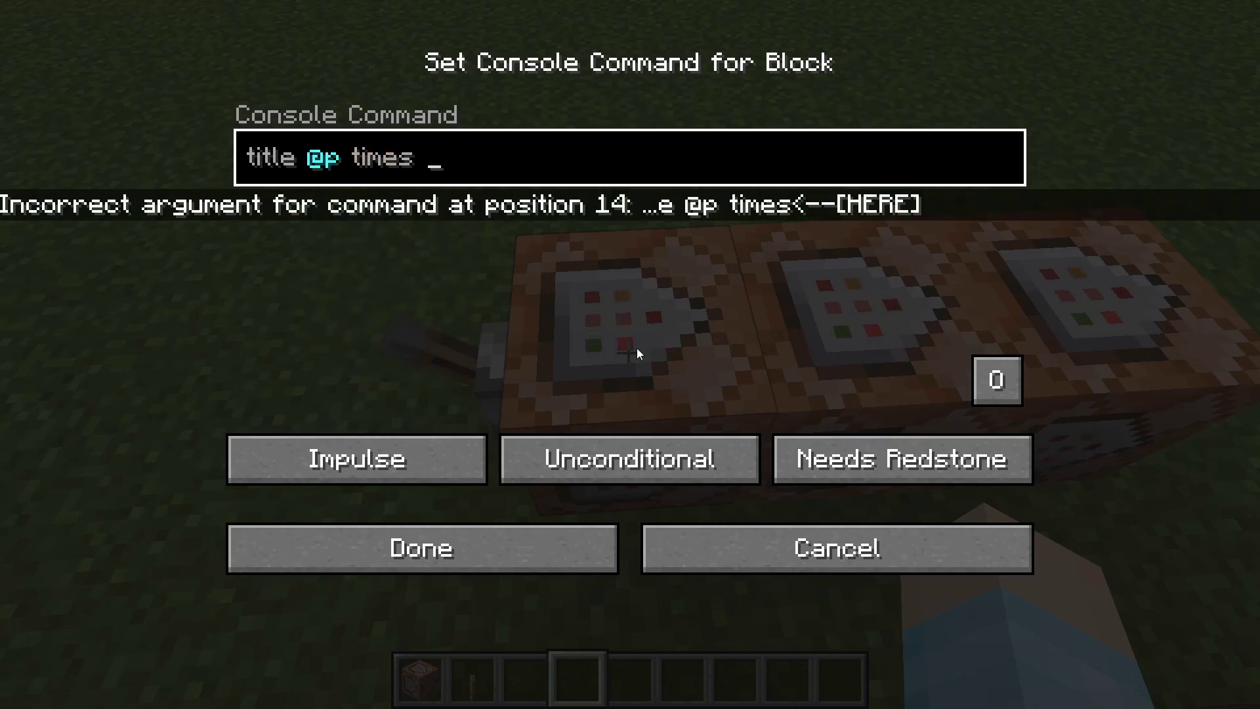
key("Return")
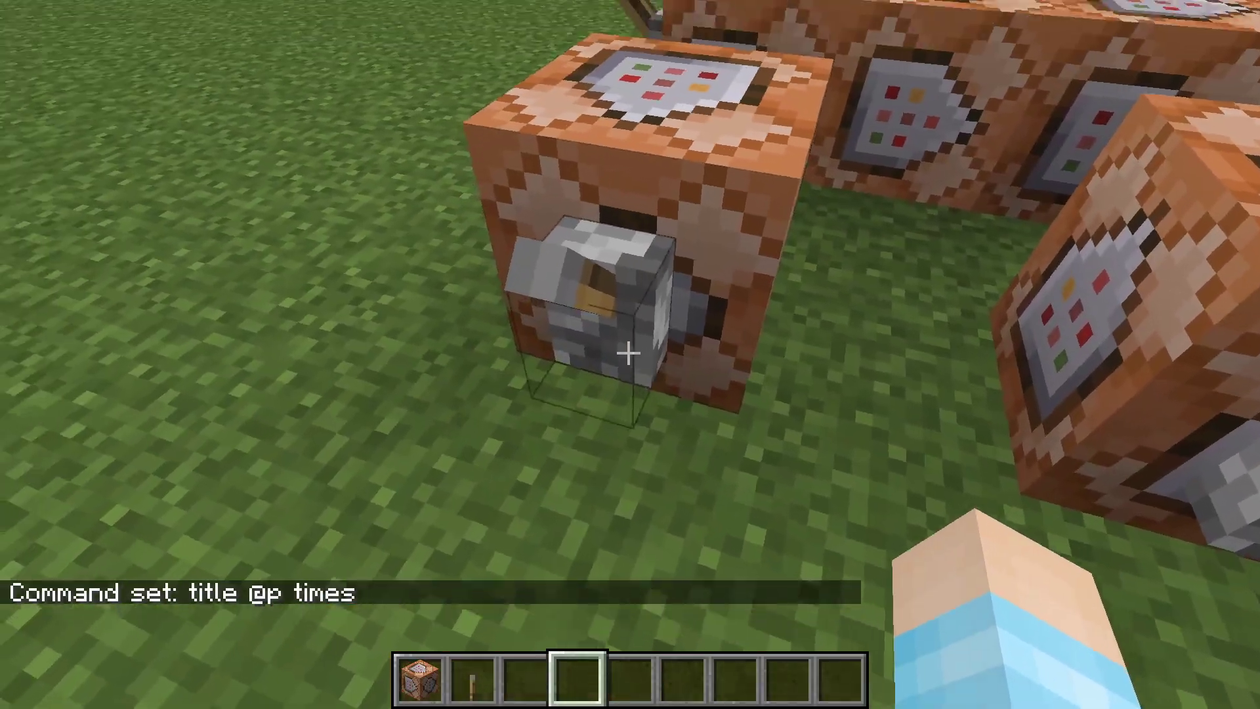
Run the existing title command block once more to observe the title's timing on screen
right_click(628, 354)
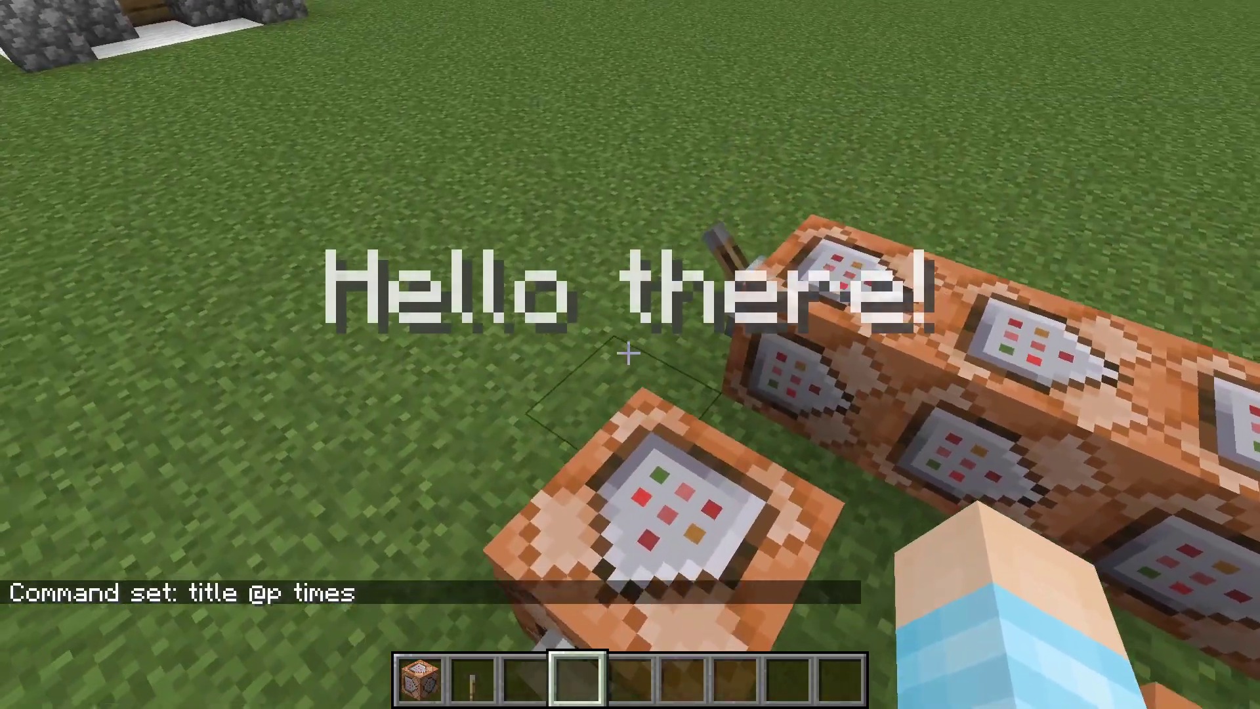
key("slash")
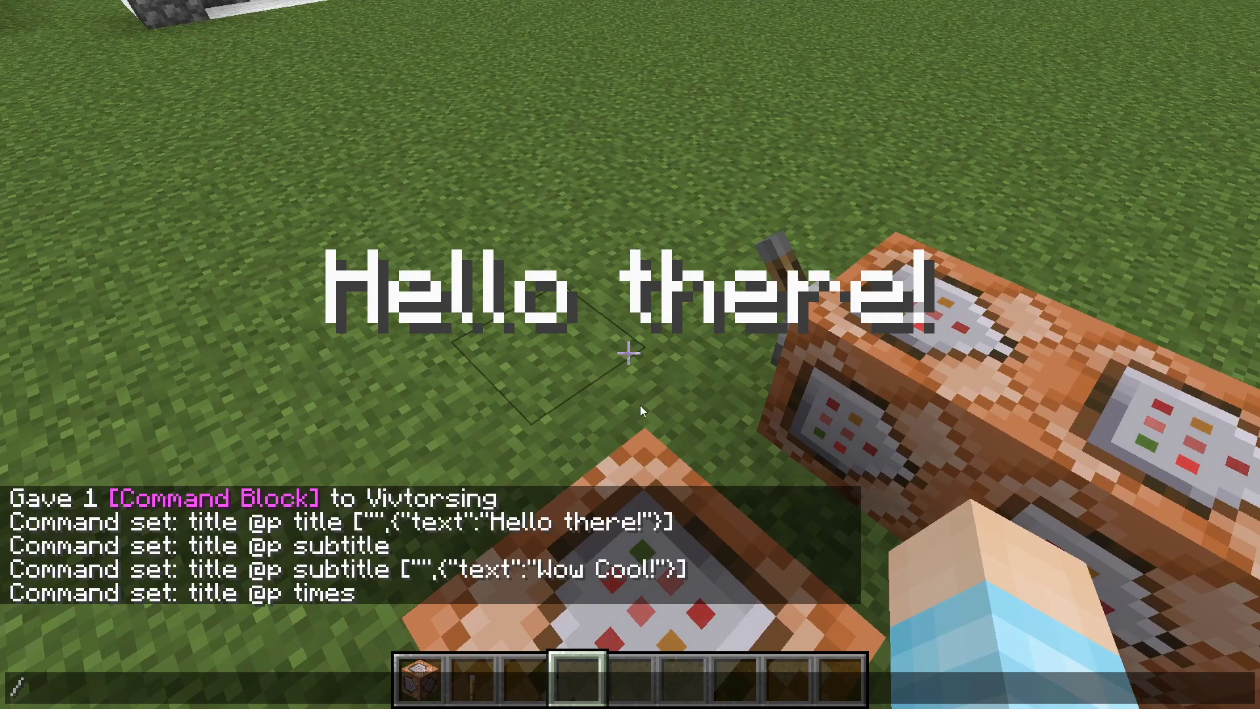
key("Escape")
Complete the row's first command as "title @p times 20 100 20" and save it
right_click(629, 353)
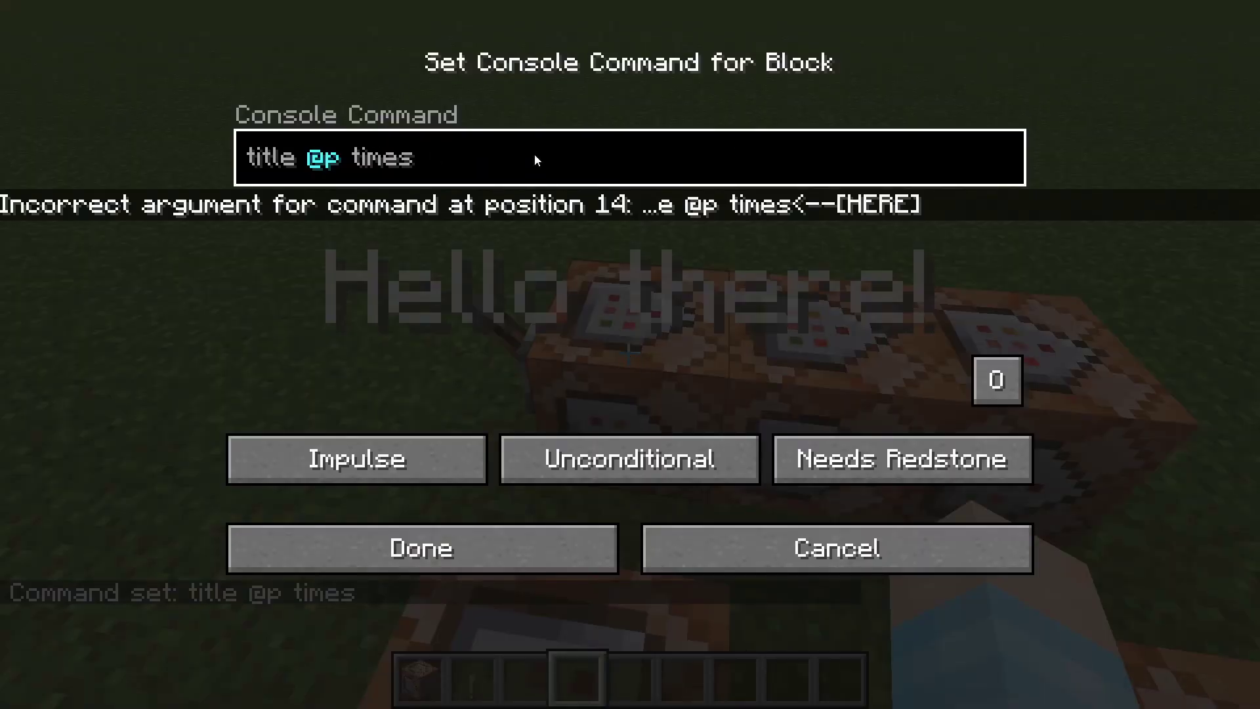
type("20")
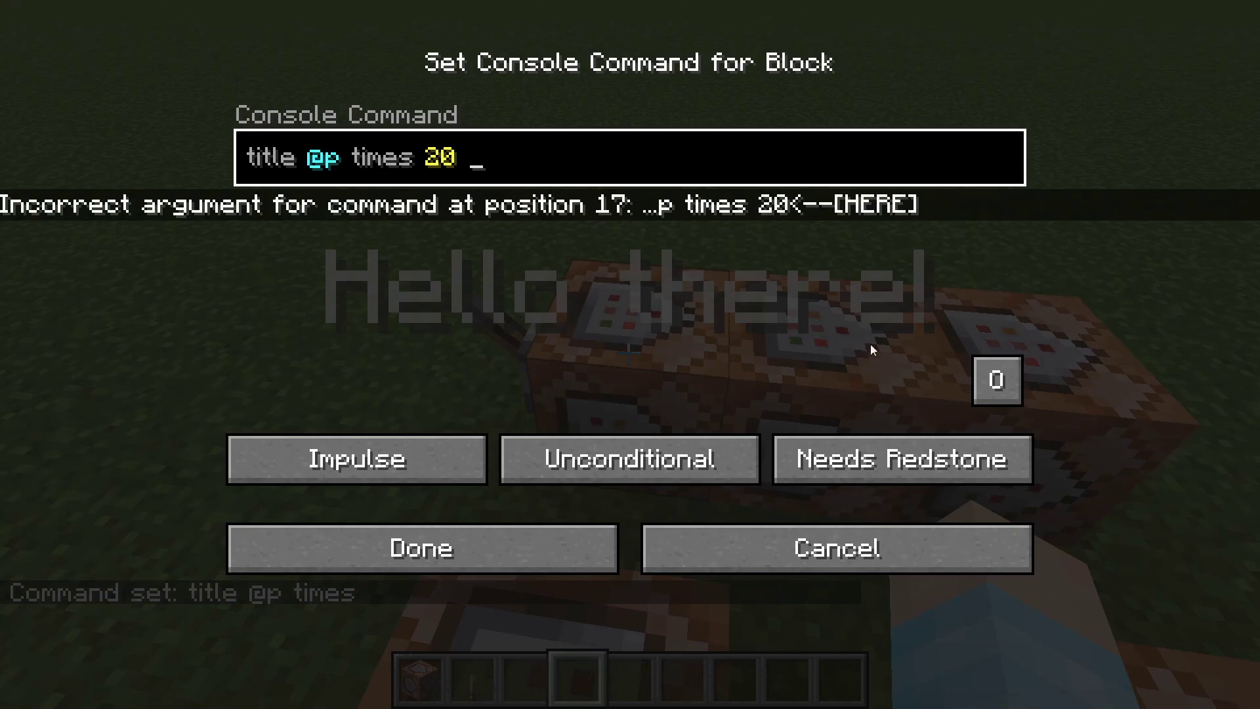
type(" 100")
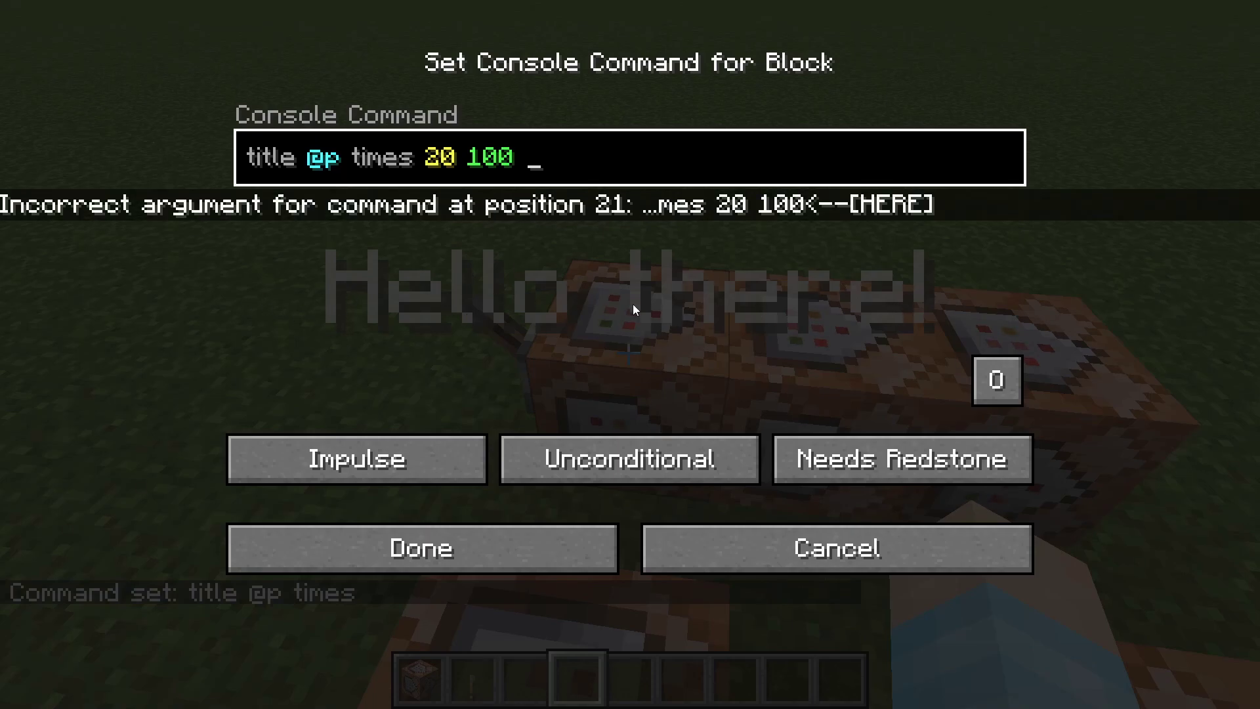
type(" 20")
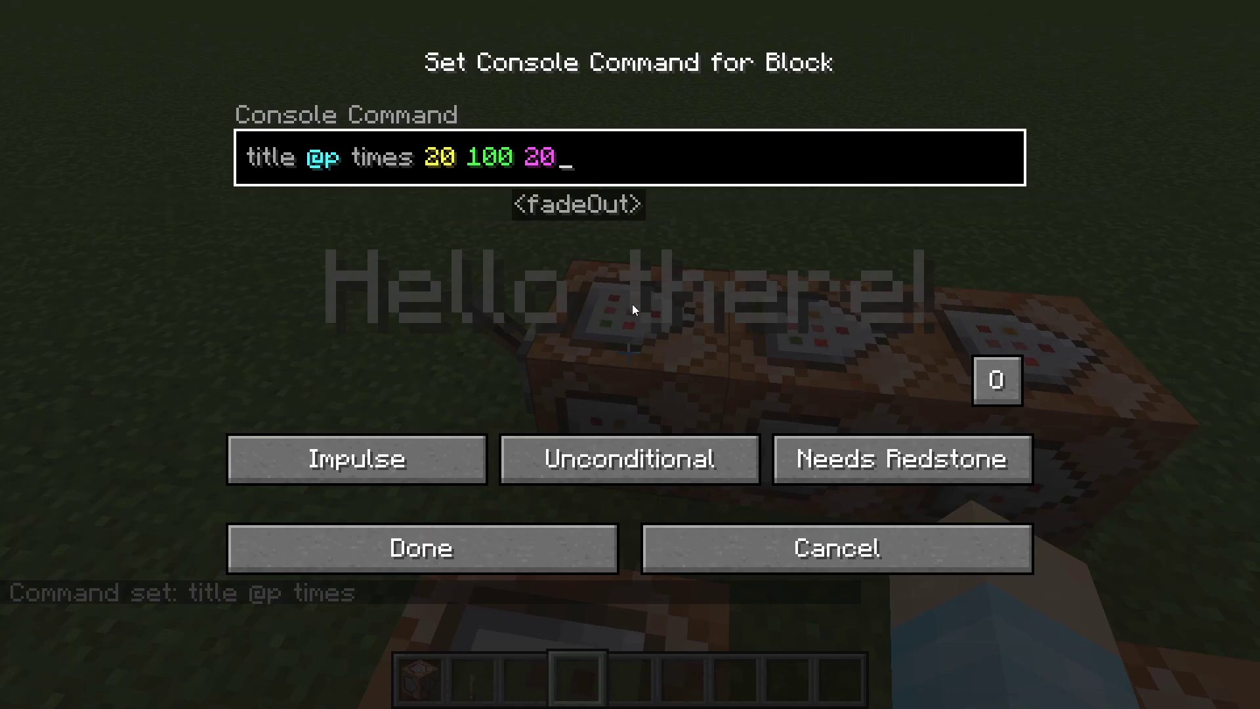
key("Return")
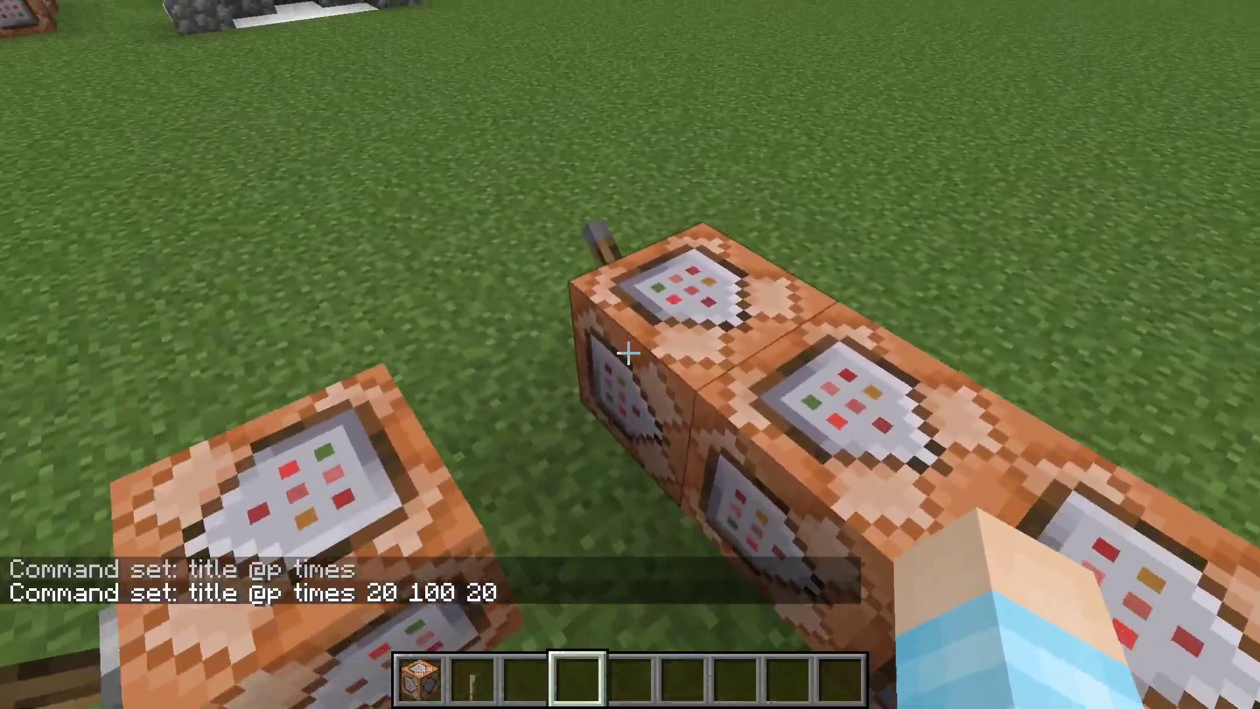
Set the middle command block of the row to Chain, Conditional and Always Active, and save it
right_click(628, 353)
key("Escape")
right_click(629, 353)
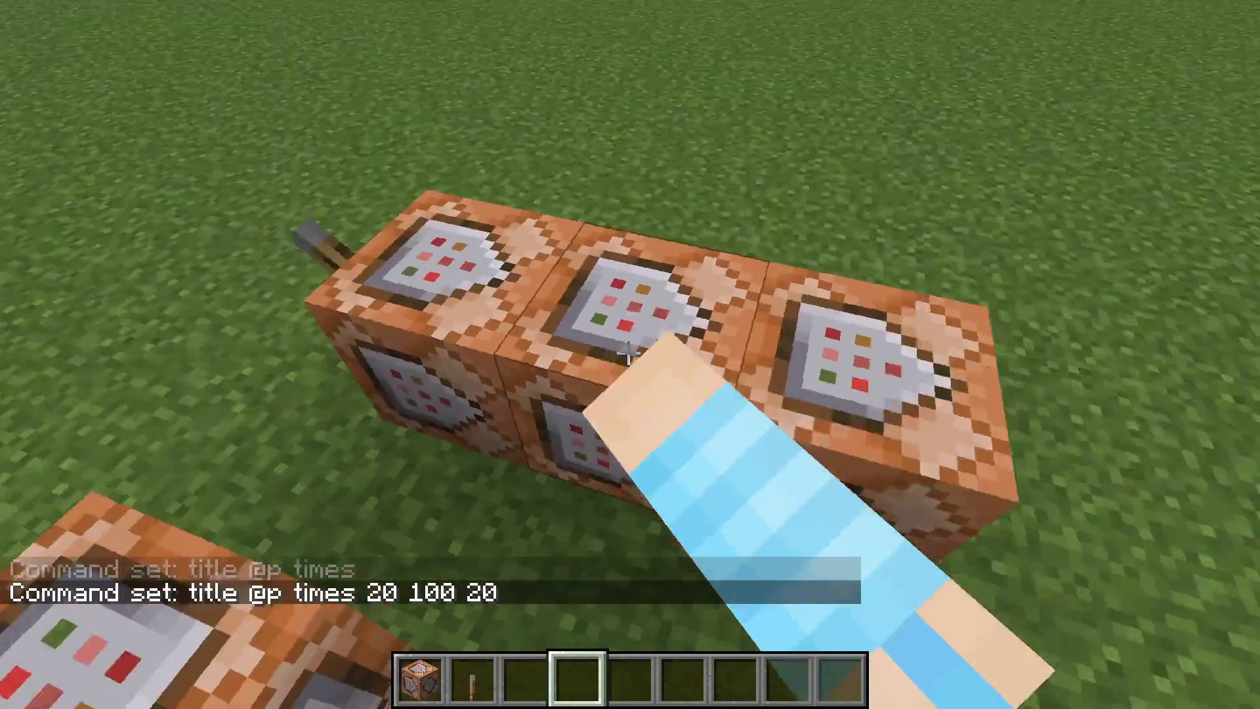
right_click(629, 353)
left_click(453, 477)
left_click(626, 469)
left_click(798, 470)
left_click(594, 540)
Configure the last command block of the row as Chain, Conditional and Always Active, and save it
right_click(628, 354)
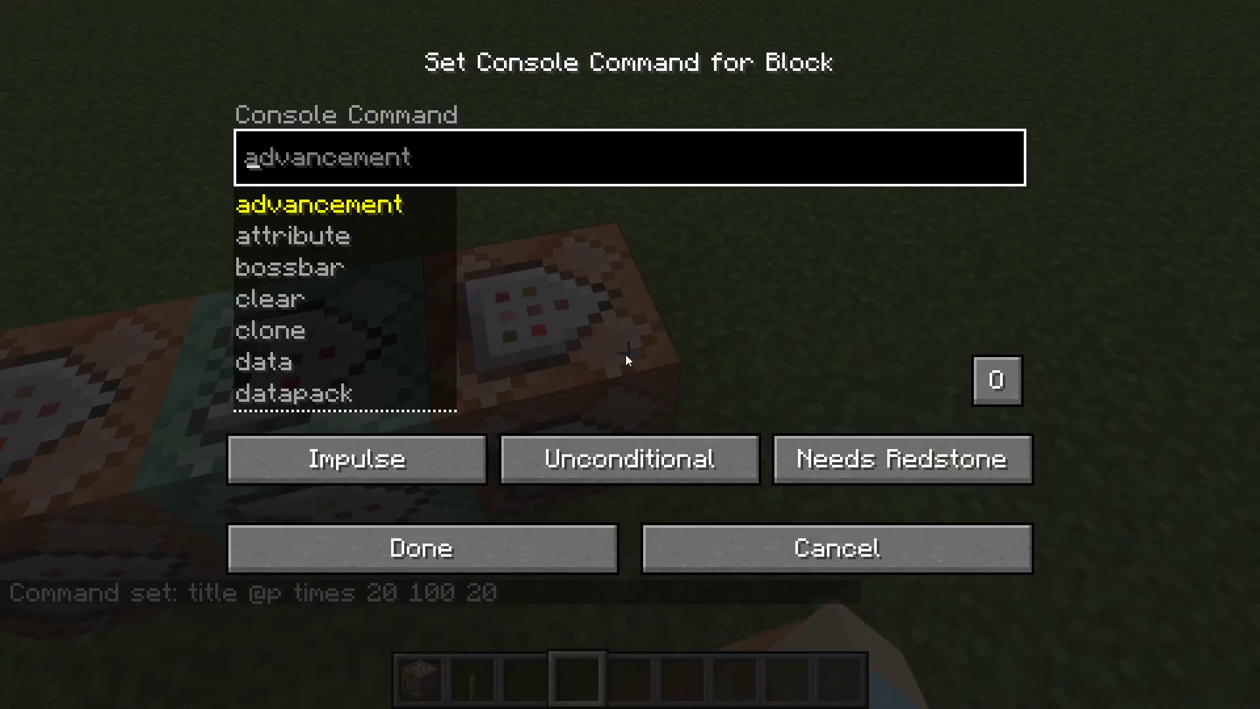
left_click(356, 459)
left_click(629, 459)
left_click(902, 458)
left_click(422, 548)
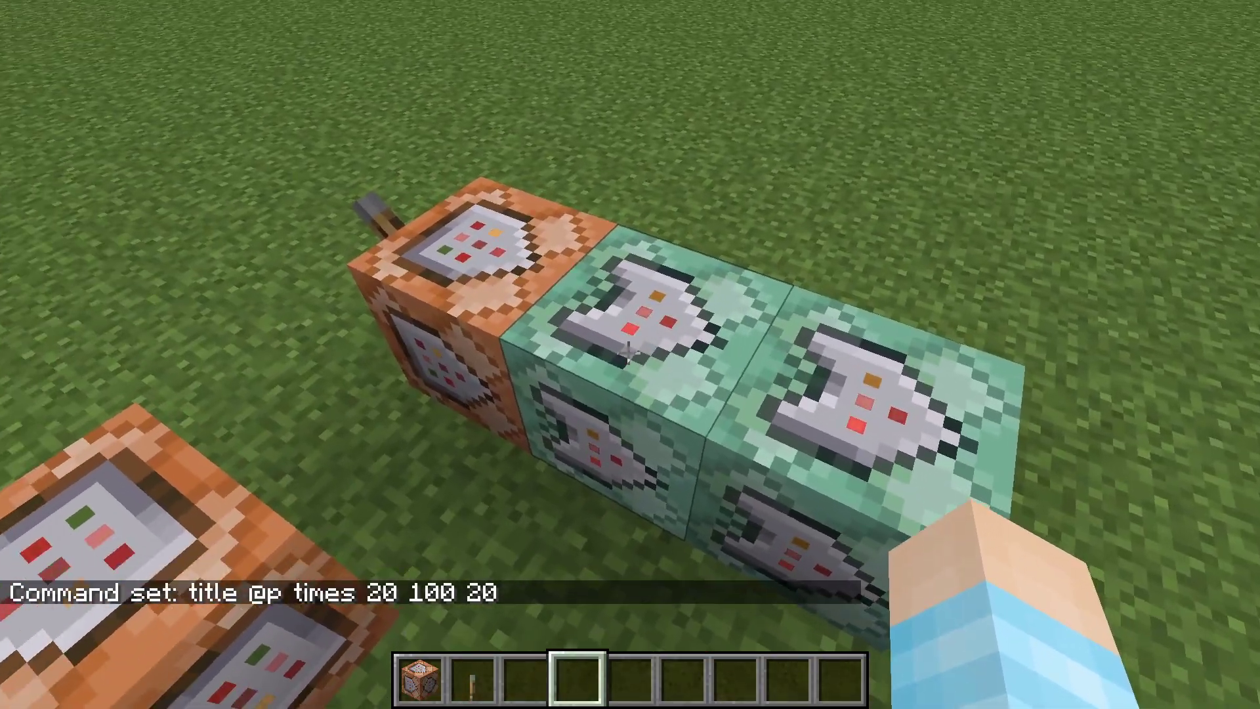
Copy the entire "Wow Cool!" subtitle command from the standalone subtitle command block
right_click(629, 353)
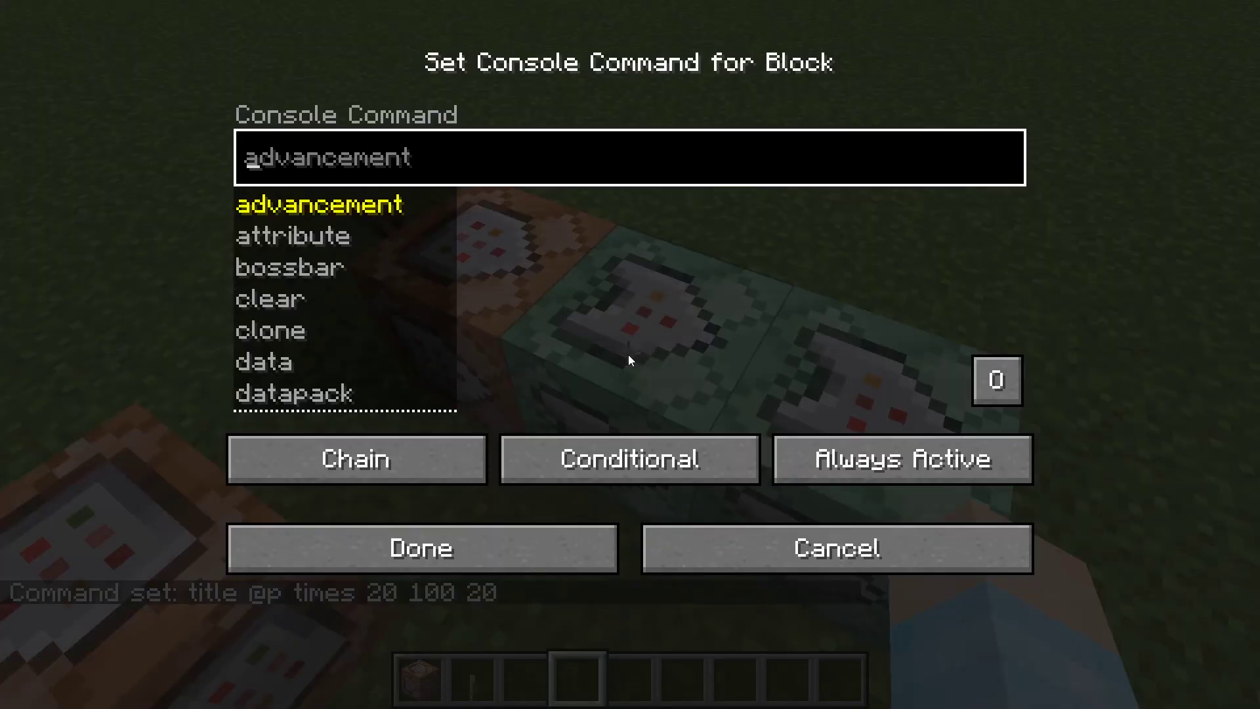
key("Escape")
right_click(628, 355)
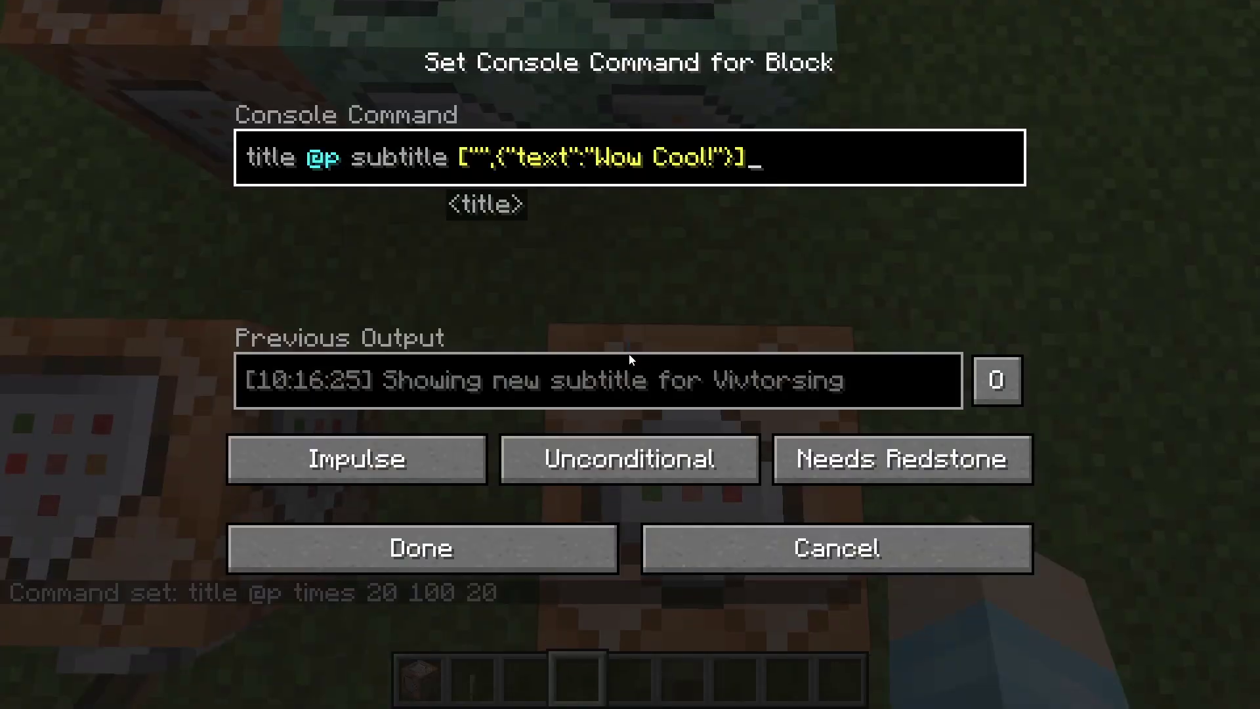
key("ctrl+a")
key("ctrl+c")
key("Escape")
Paste the subtitle command into the middle chain block, change its text to "Wow " and add a comma after that component
right_click(628, 356)
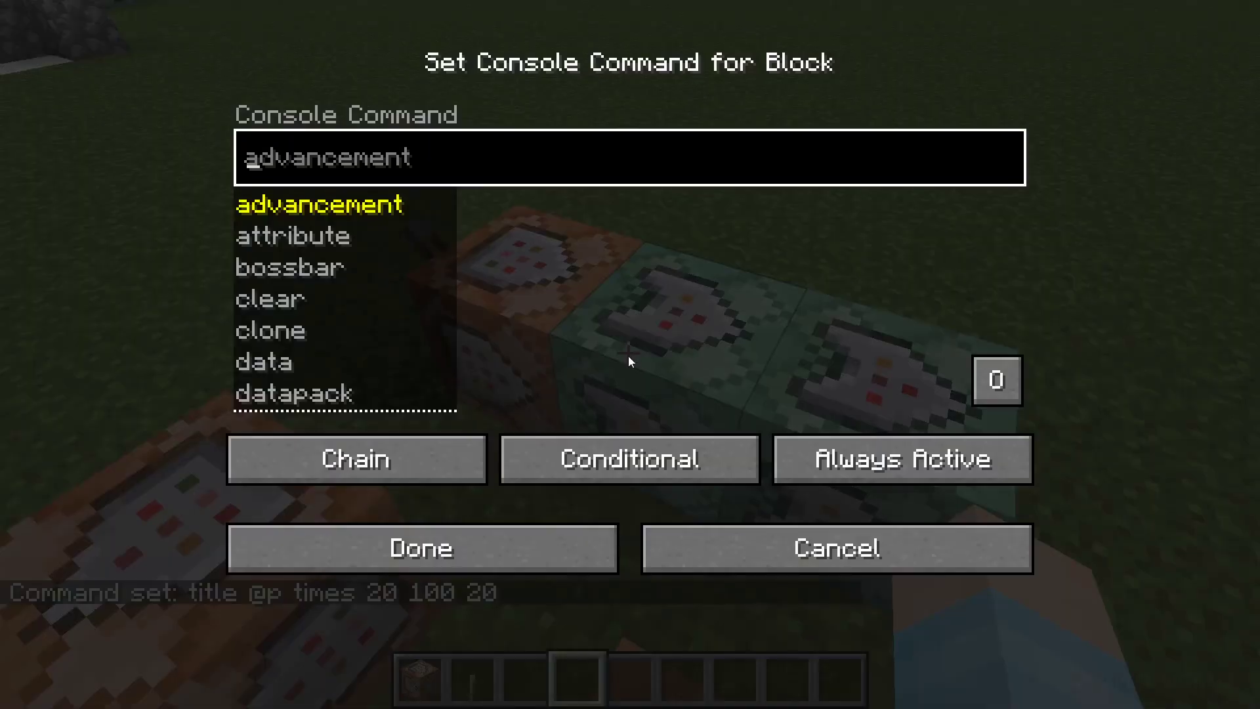
key("ctrl+v")
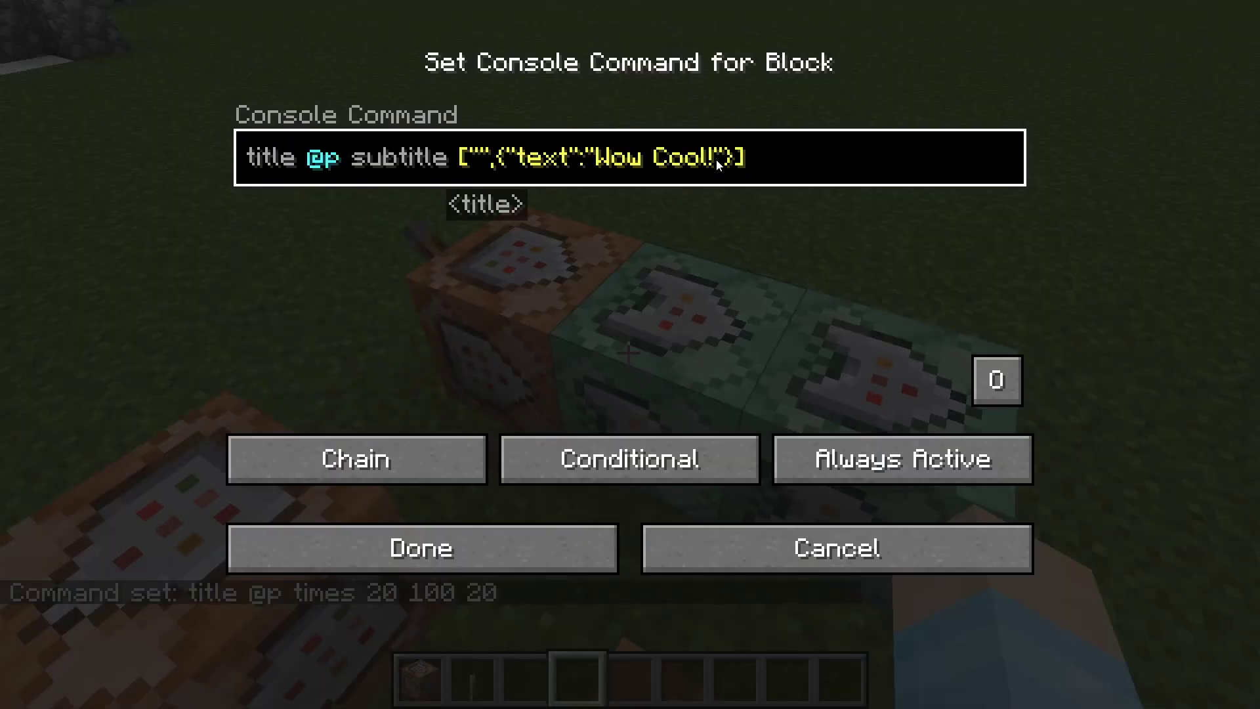
key("BackSpace")
key("BackSpace")
key("BackSpace")
key("BackSpace")
key("BackSpace")
key("BackSpace")
key("BackSpace")
key("BackSpace")
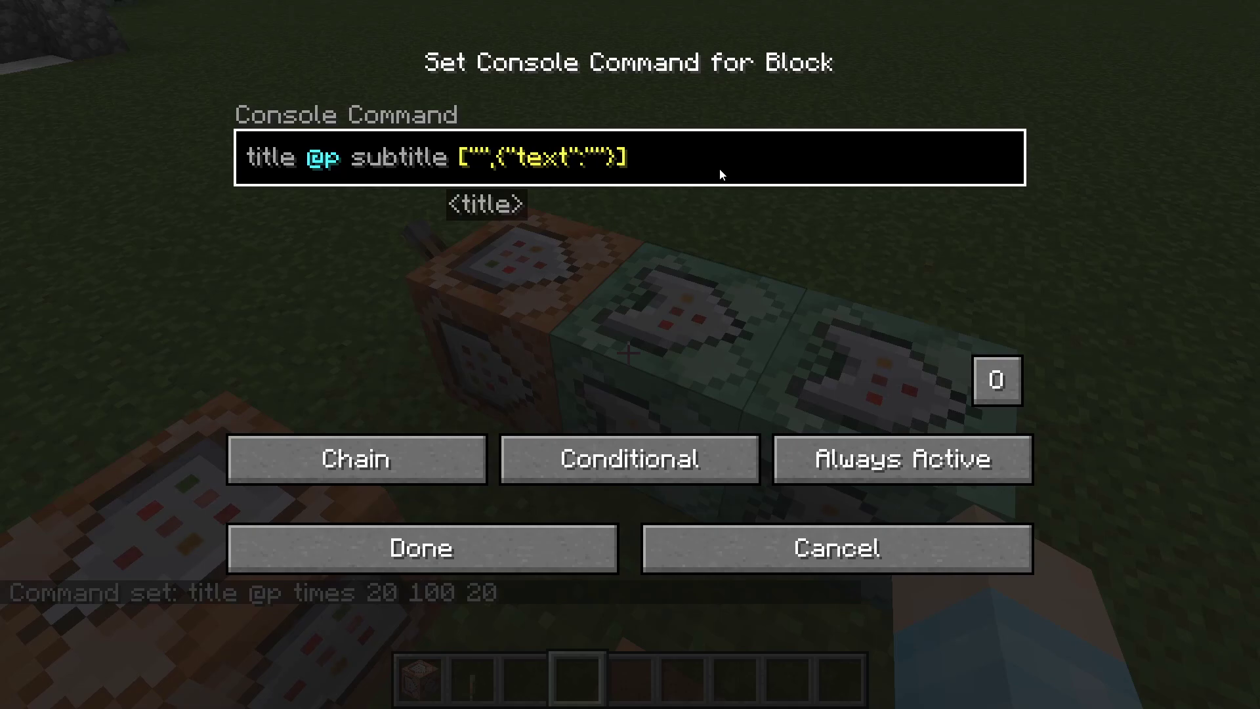
type("Wow")
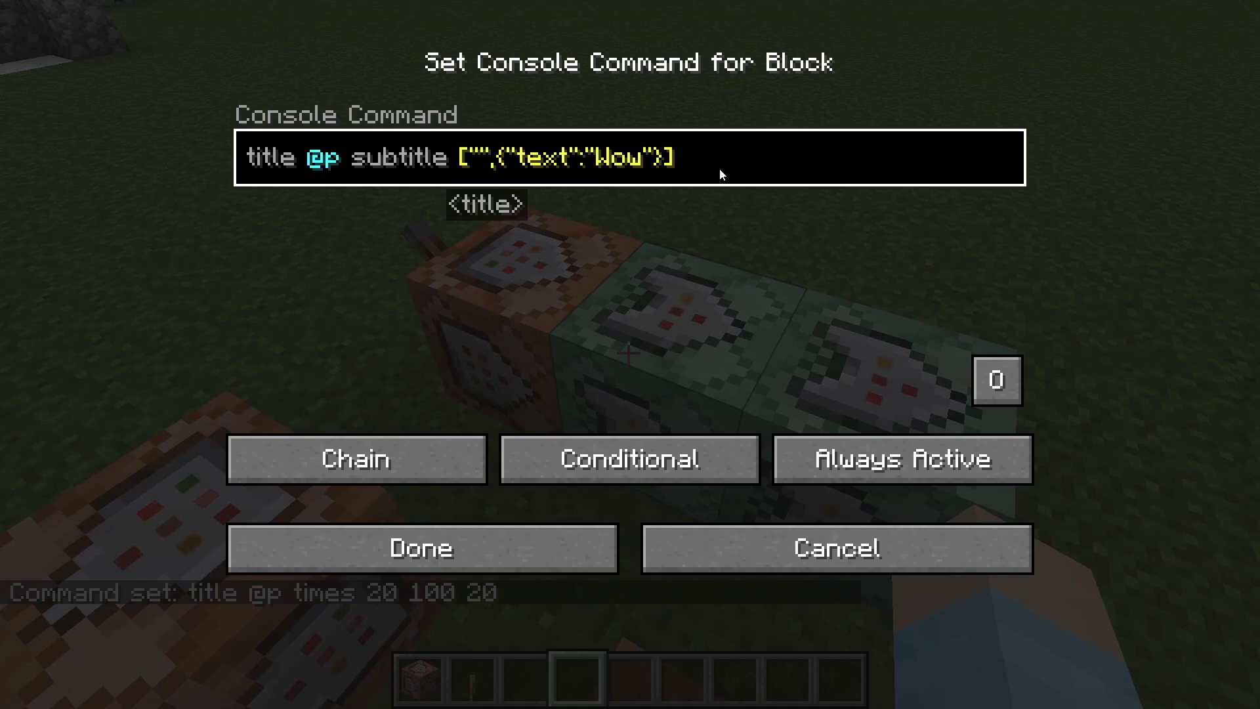
type(" \"},")
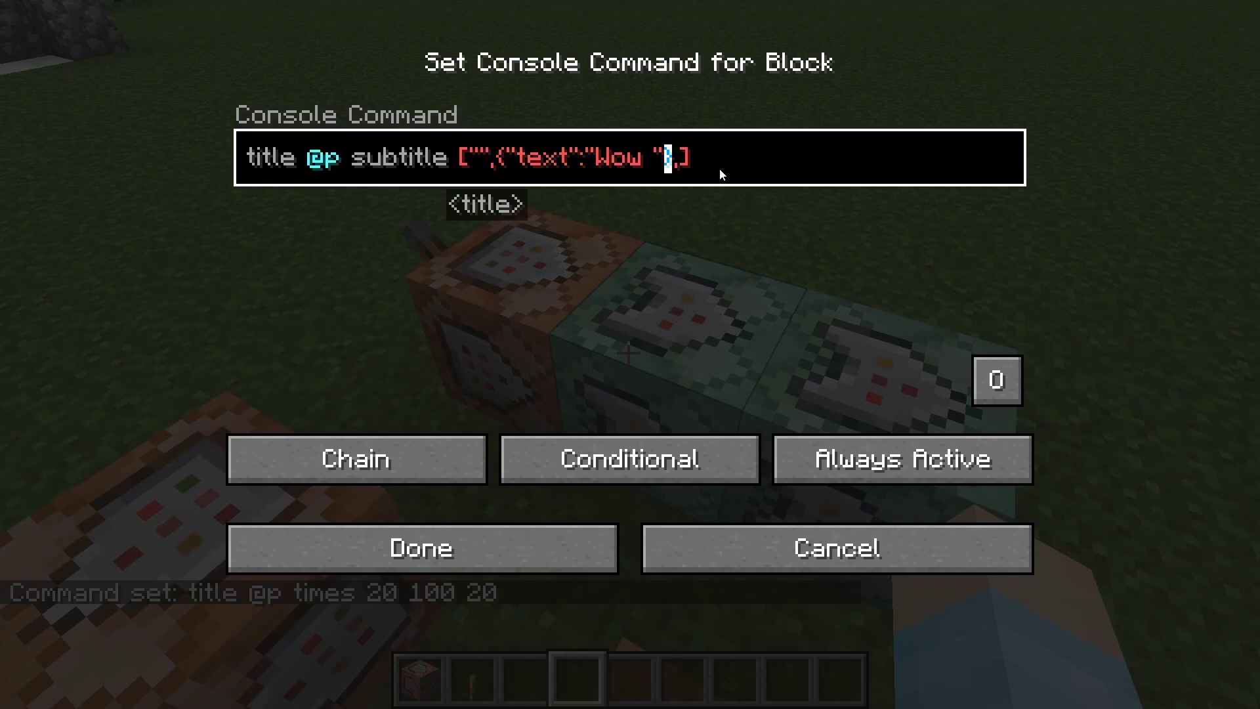
Duplicate the {"text":"Wow "} component after the comma in the chain block's subtitle command
key("shift+Left")
key("shift+Left")
key("shift+Left")
key("shift+Left")
key("shift+Left")
key("shift+Left")
key("shift+Left")
key("shift+Left")
key("shift+Left")
key("shift+Left")
key("shift+Left")
key("shift+Left")
key("shift+Left")
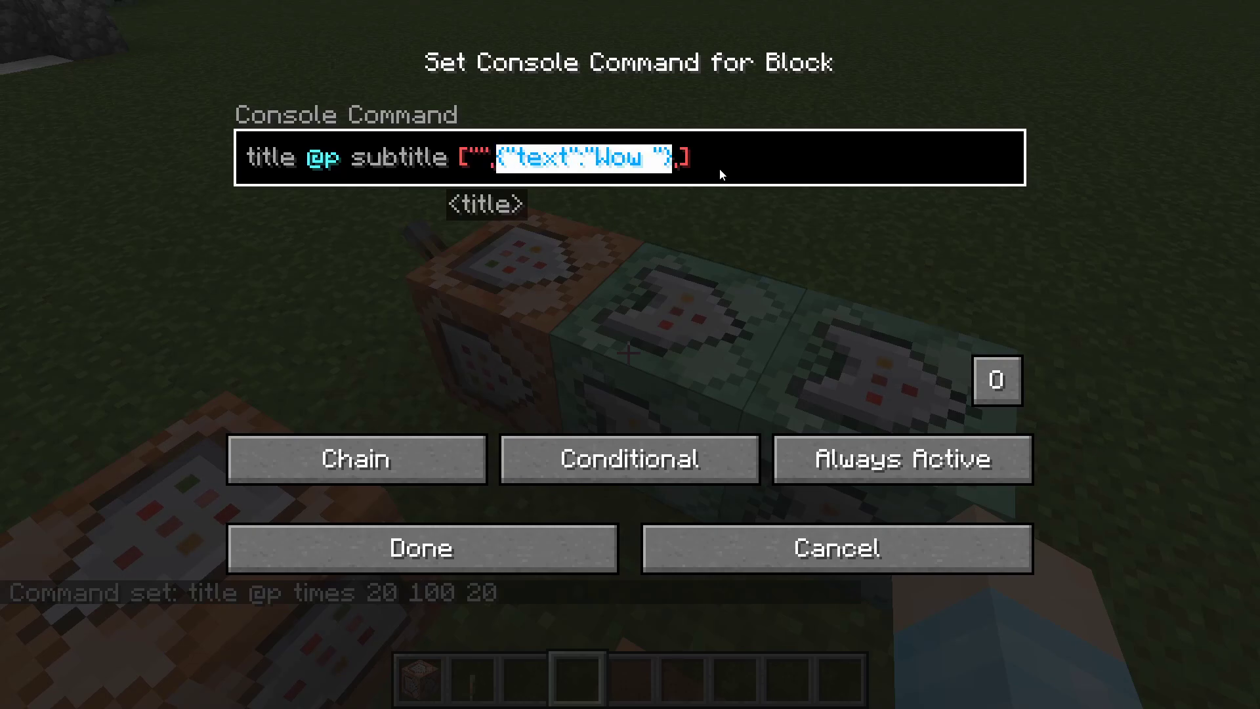
key("Right")
key("End")
key("Left")
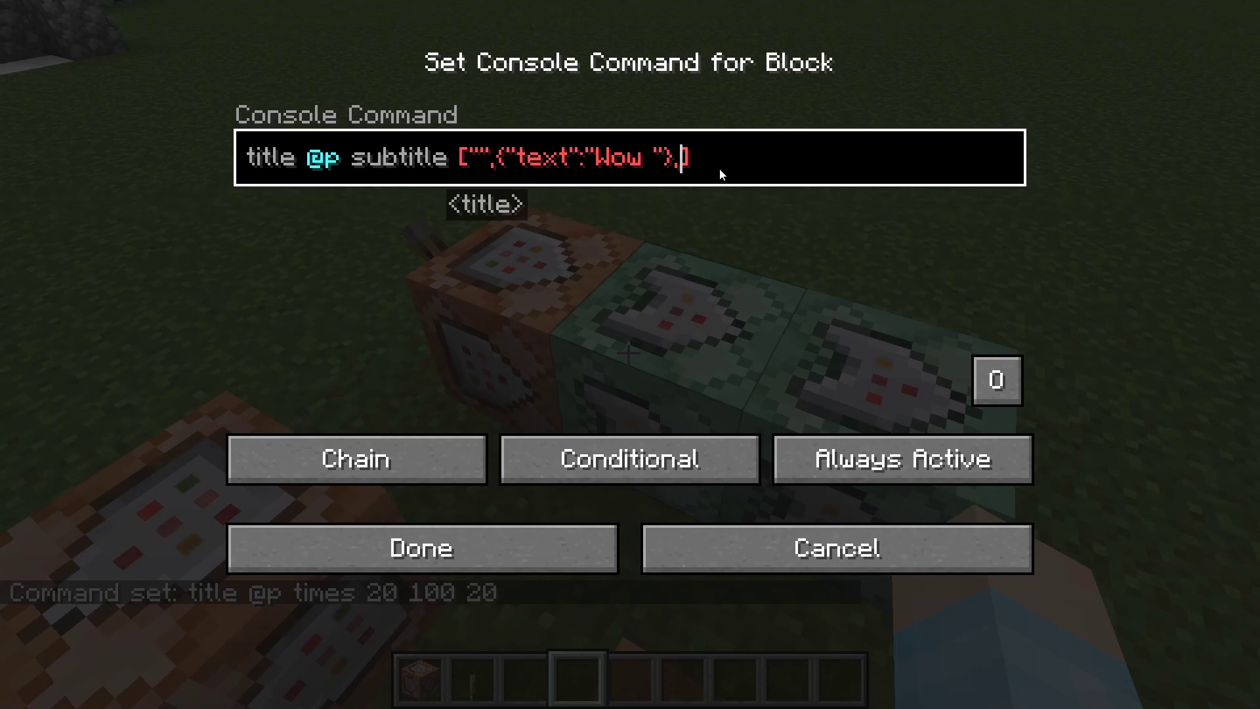
key("ctrl+v")
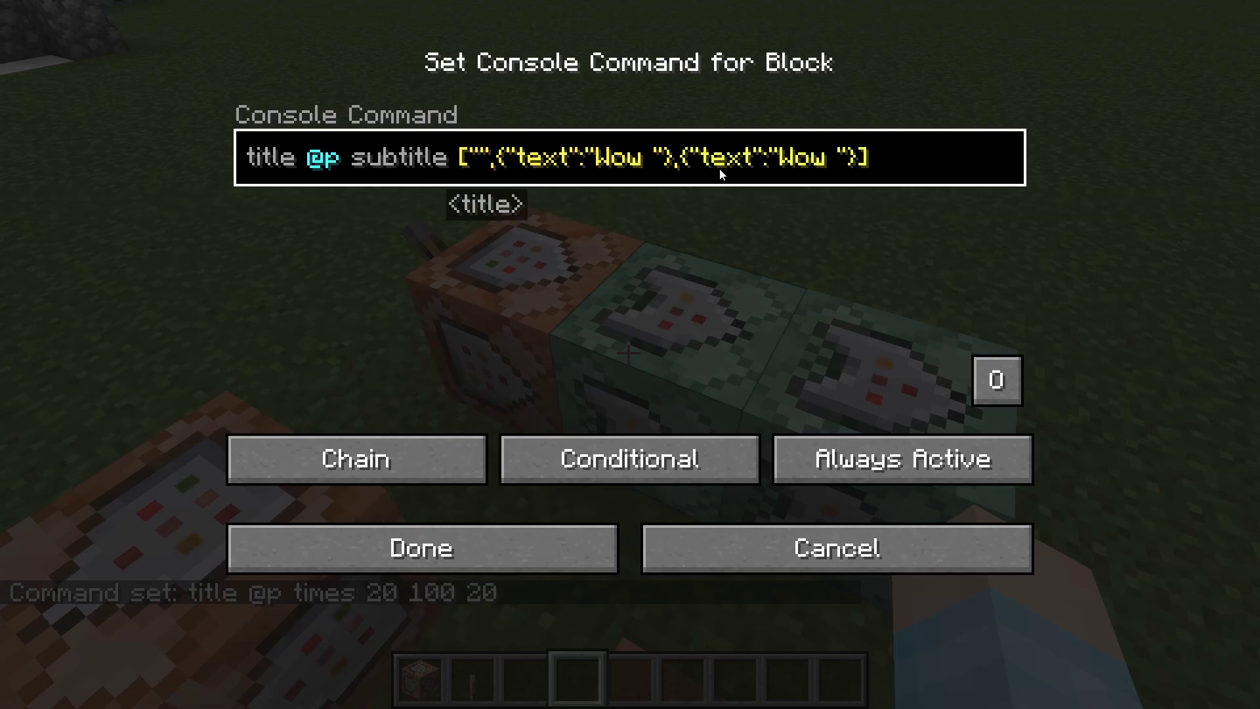
Change the second text component of the chain block's subtitle command to "Cool"
key("BackSpace")
key("BackSpace")
key("BackSpace")
key("BackSpace")
type("CO")
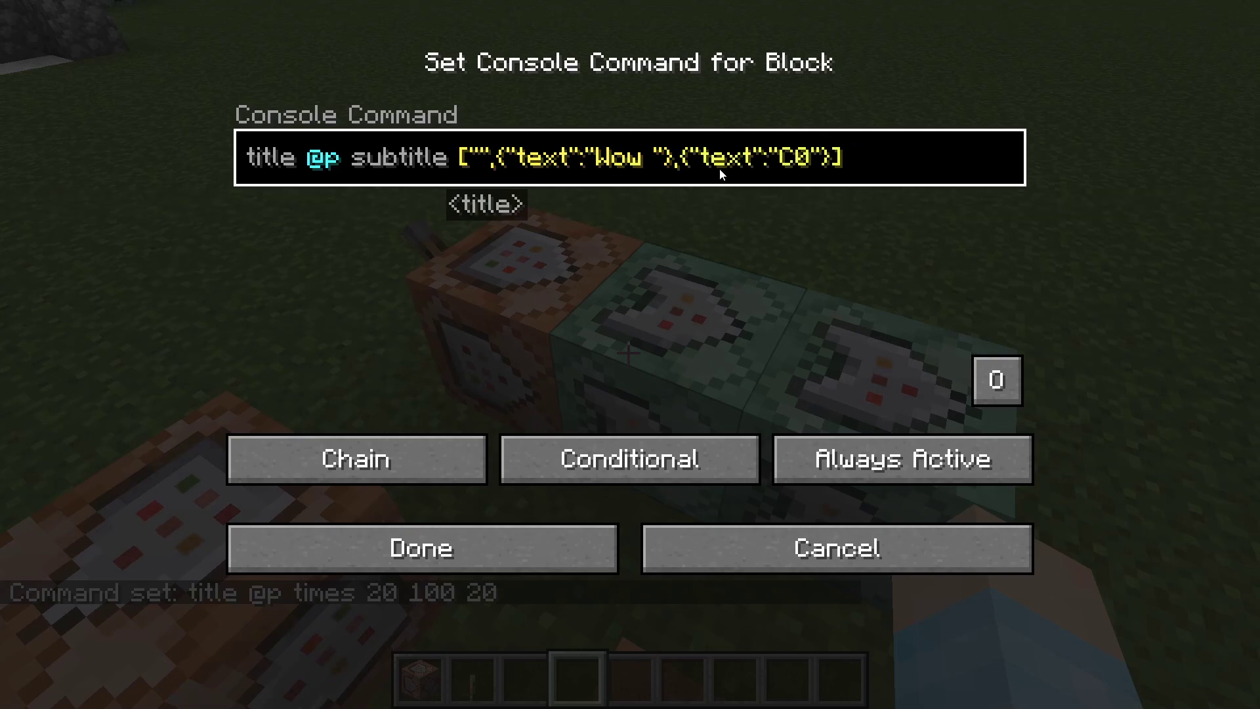
key("BackSpace")
type("ool")
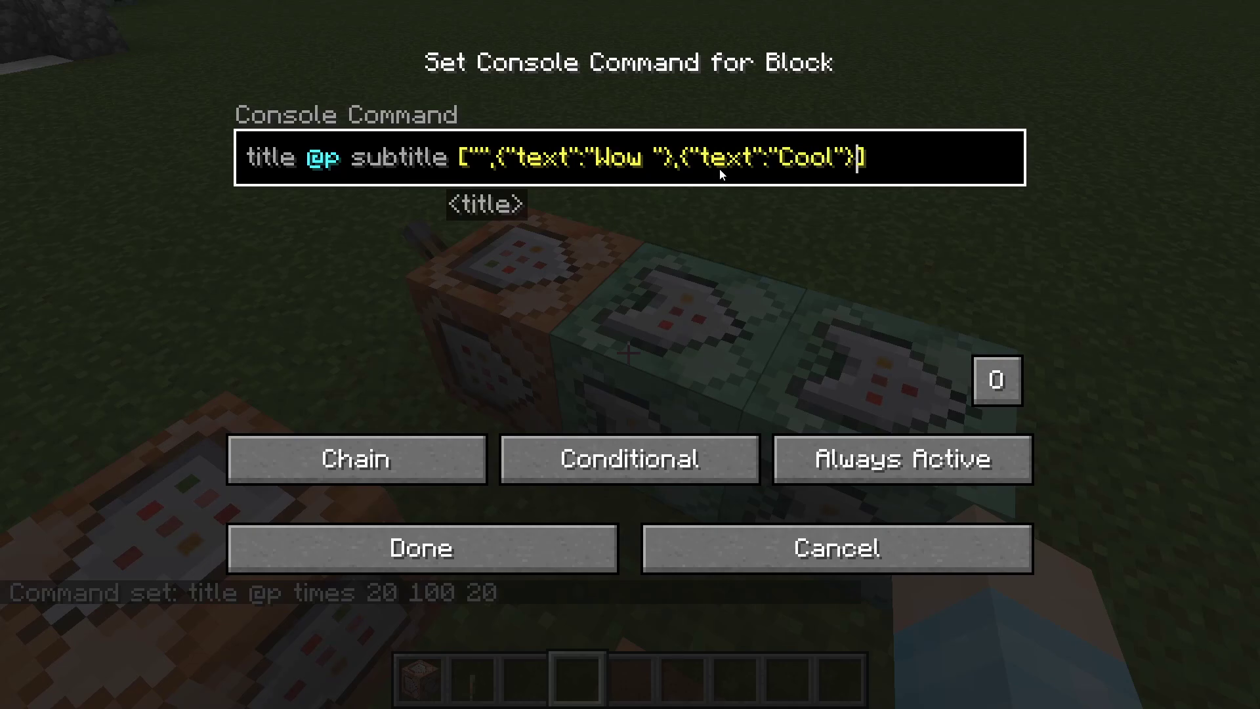
Add a comma and a "color" key after the "Cool" text inside the second component
key("Left")
type(",")
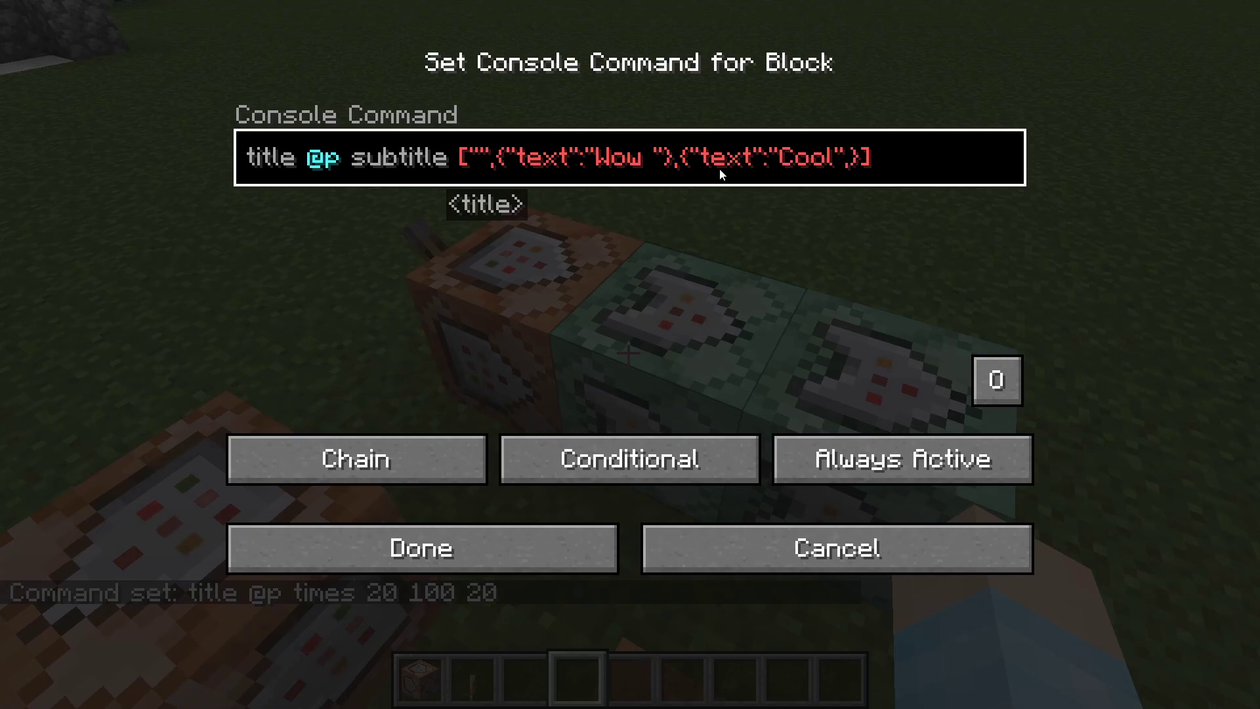
type("\"\"")
key("Left")
type("color")
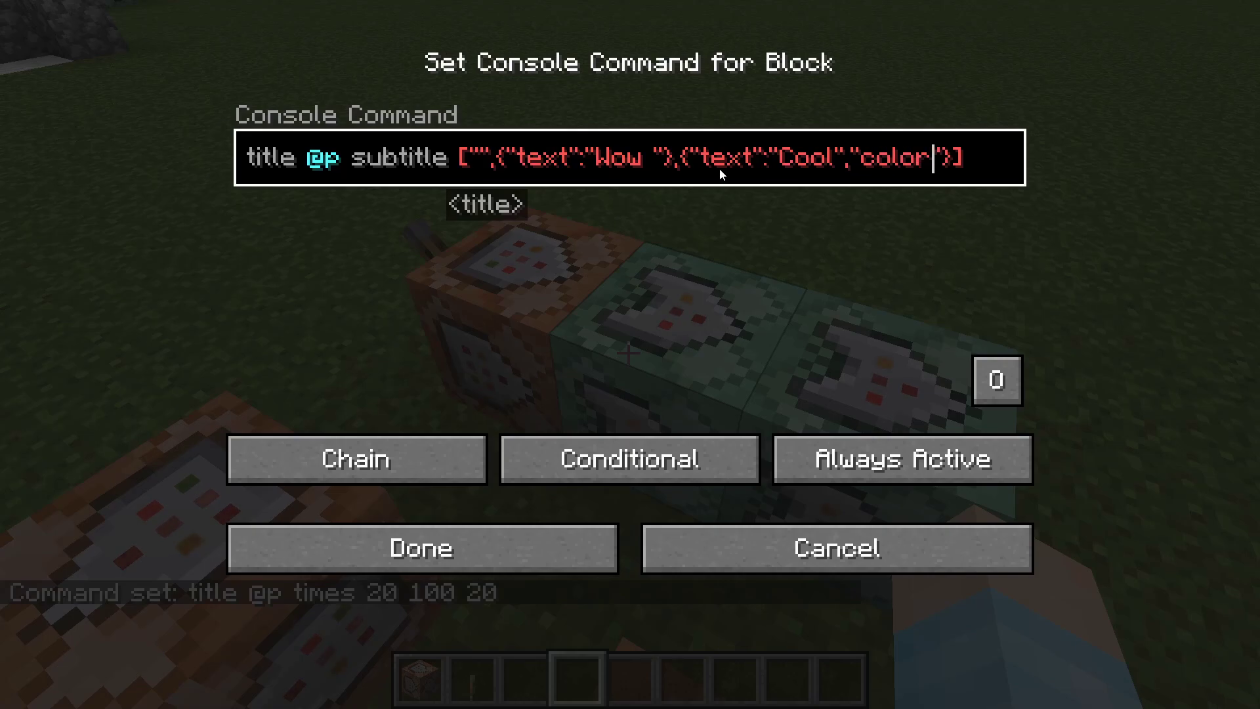
type(":\"\"")
Give the "color" key of the "Cool" component the value "blue" and save the subtitle command
key("BackSpace")
key("BackSpace")
type("\"\"")
key("BackSpace")
key("BackSpace")
key("BackSpace")
type(":\"Wow \"")
key("Left")
type("blue")
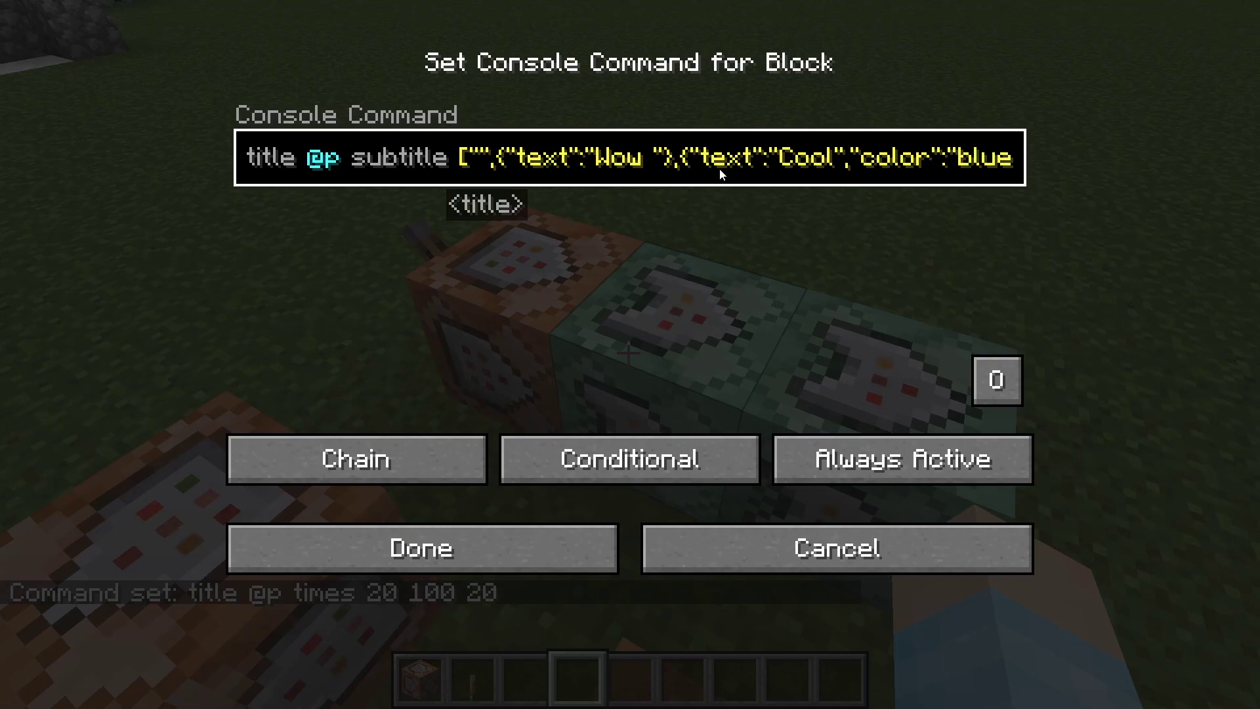
key("Right")
key("Right")
key("Right")
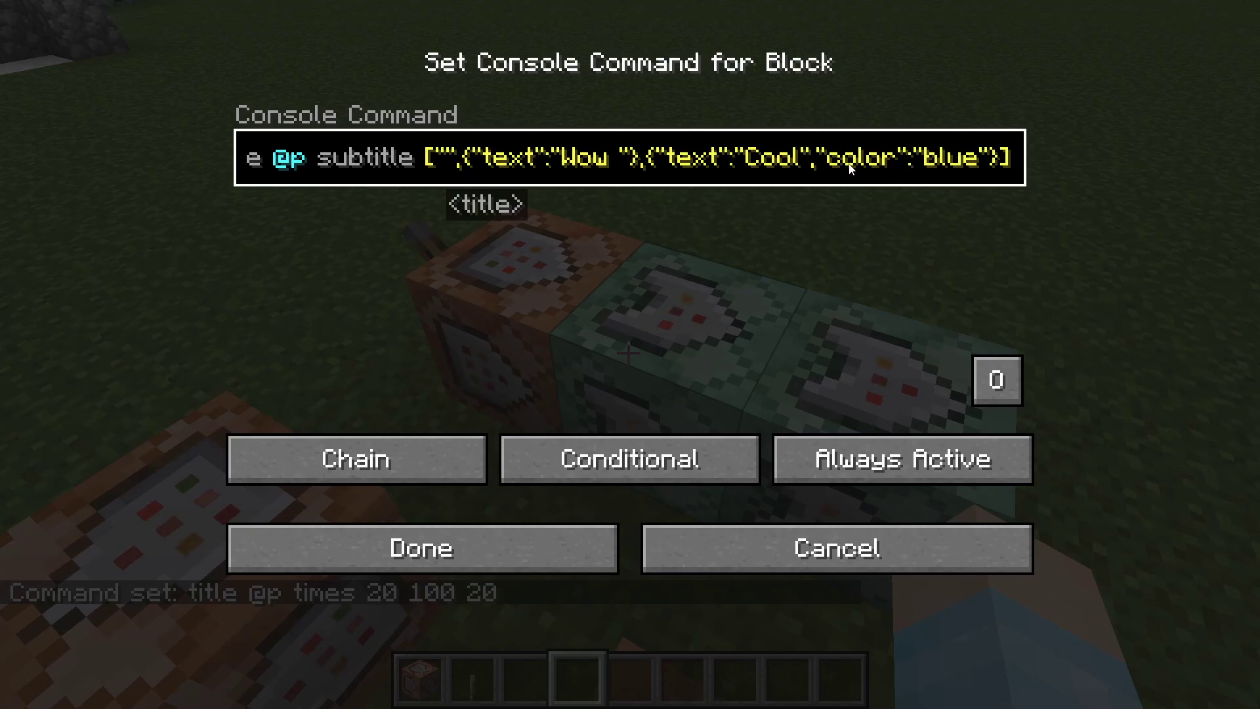
key("Return")
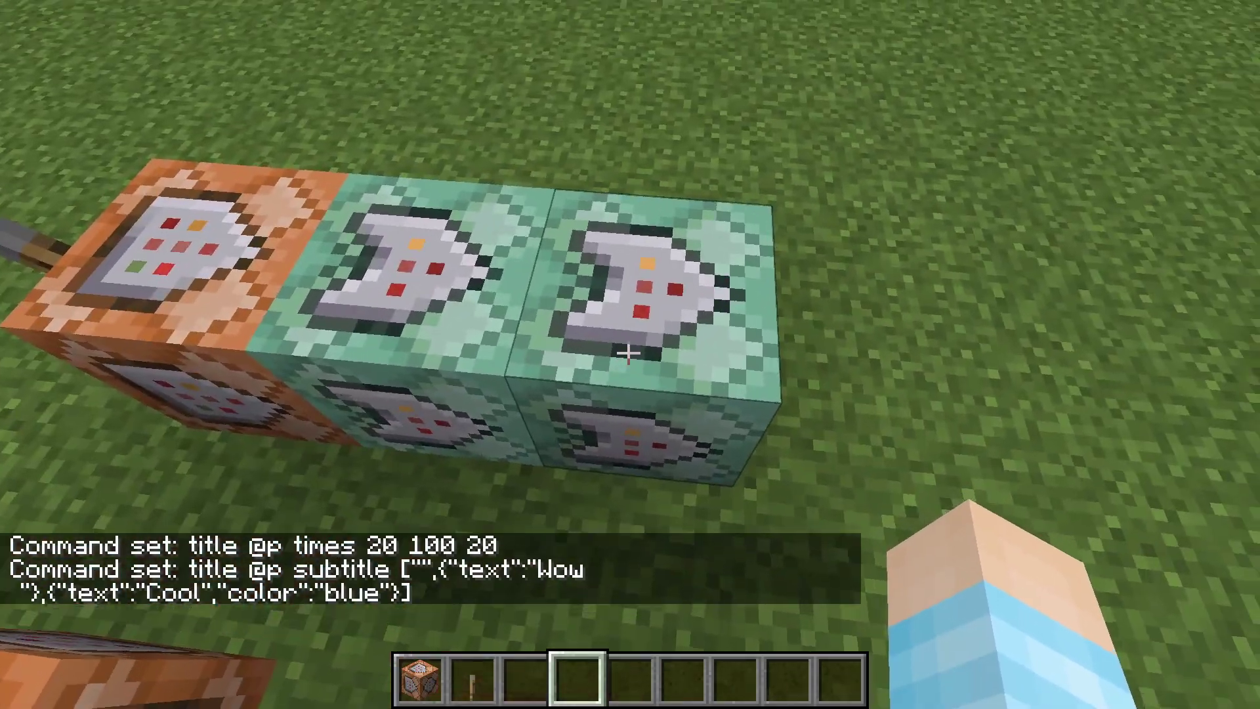
Recheck the middle chain block's saved subtitle command and open the last chain block's empty command for editing
right_click(630, 354)
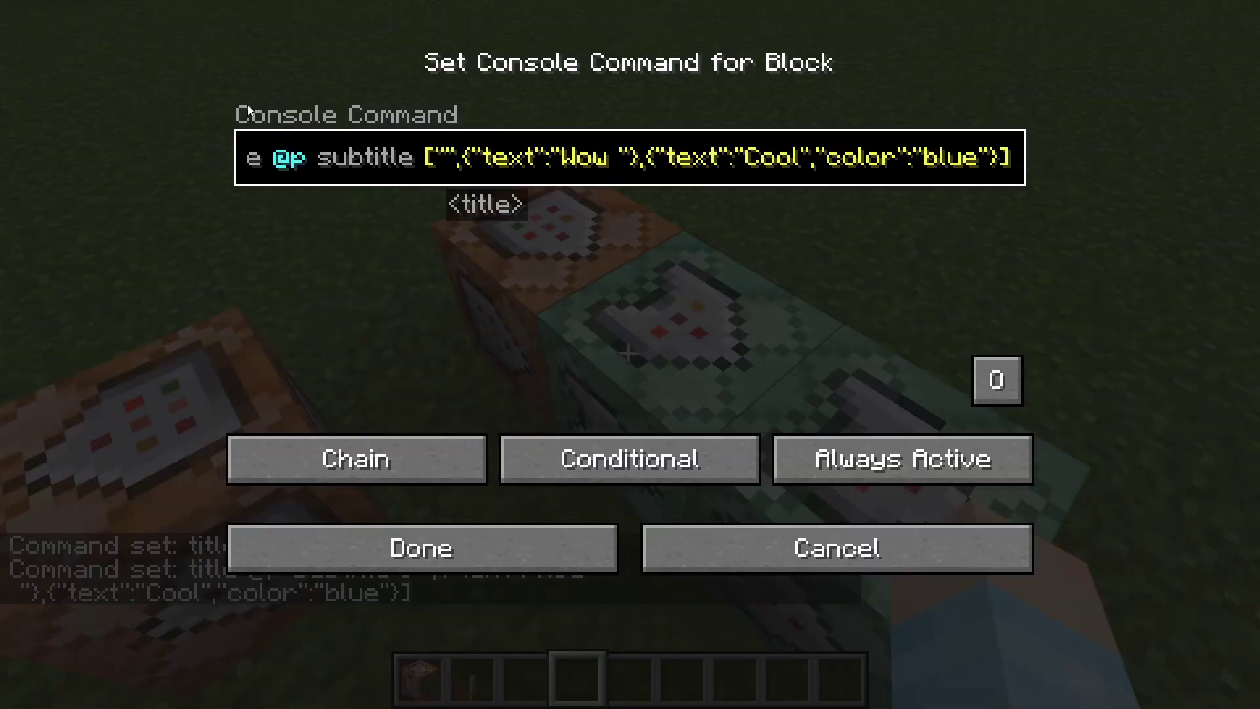
key("Escape")
right_click(630, 355)
key("Down")
key("Down")
key("Down")
key("Down")
key("Down")
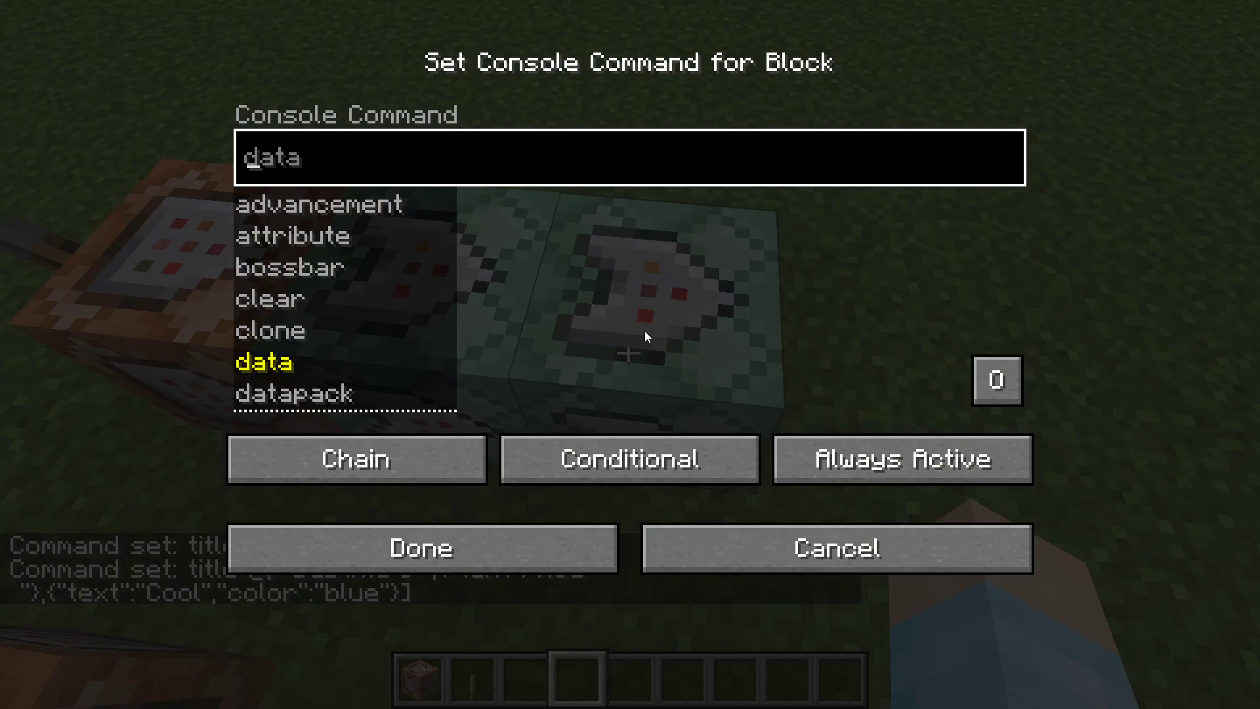